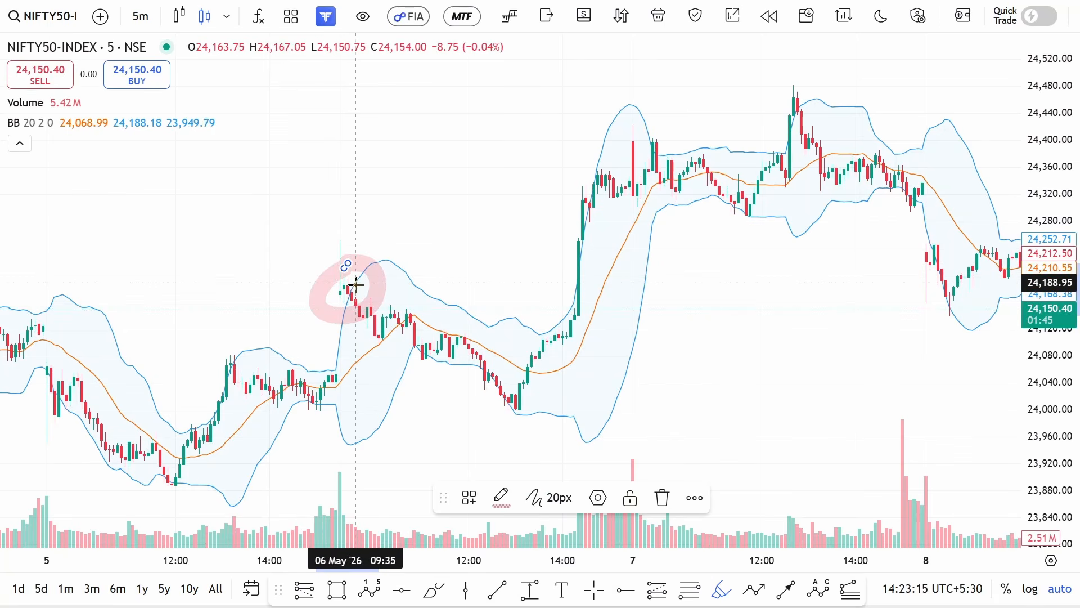
Highlight the decline following the 6 May opening spike, and remove all highlighter drawings from the chart
mouse_move(361, 289)
mouse_down()
mouse_move(433, 360)
mouse_move(439, 389)
mouse_up()
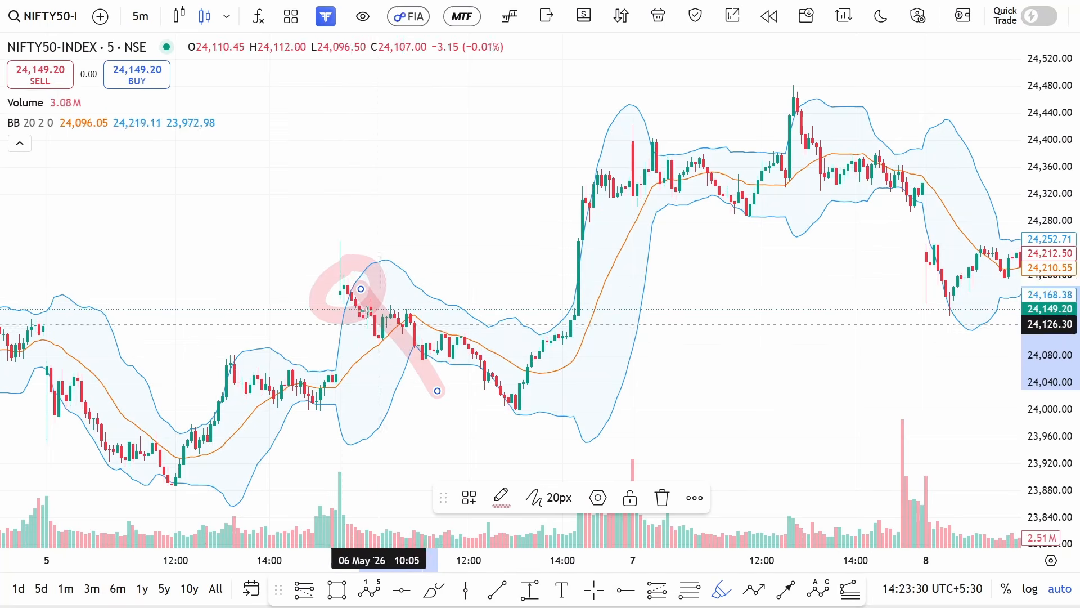
mouse_move(417, 390)
mouse_down()
mouse_move(446, 415)
mouse_move(469, 356)
mouse_up()
key(Delete)
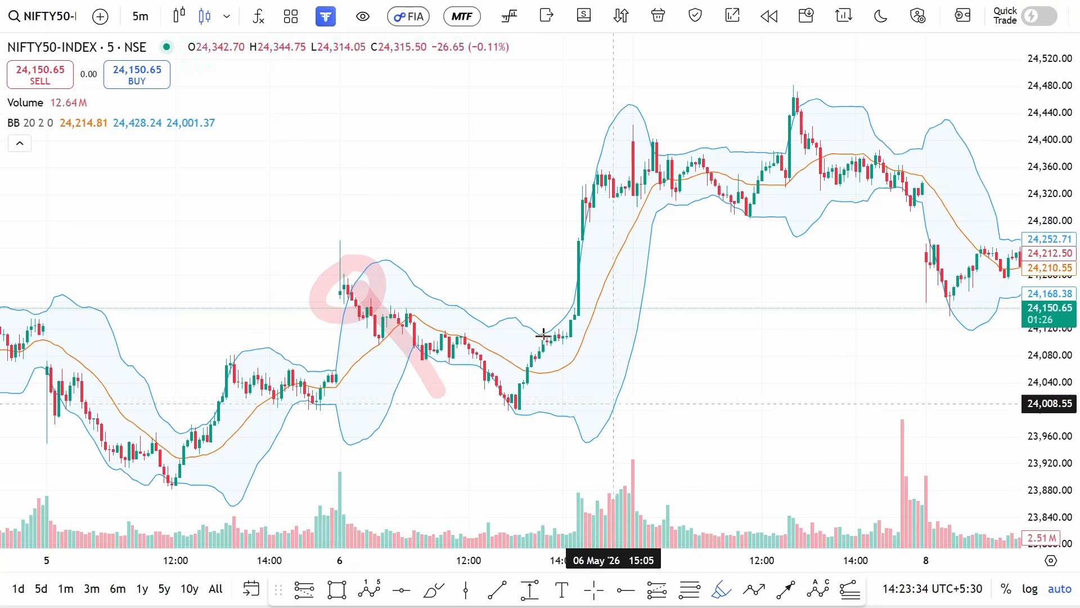
right_click(480, 260)
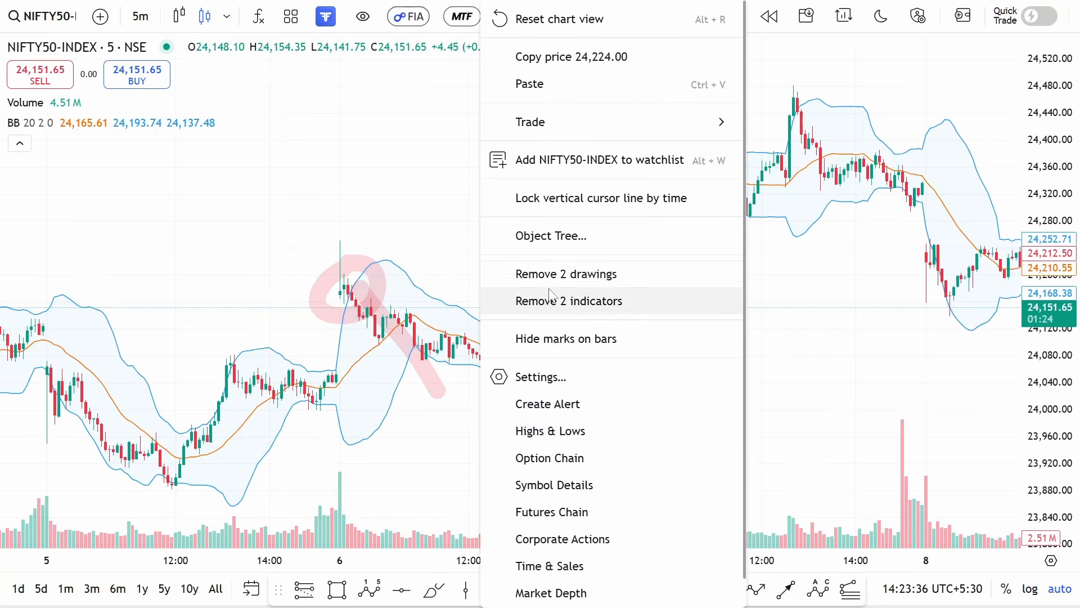
click(544, 275)
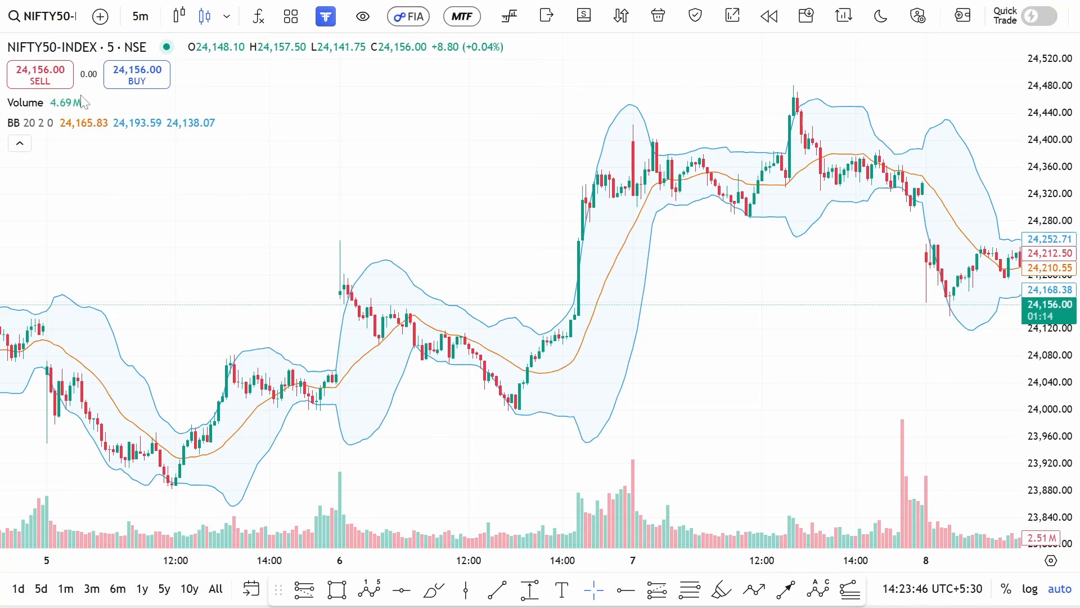
Replace the Bollinger Bands indicator on the NIFTY50 chart with the Relative Strength Index indicator
mouse_move(62, 124)
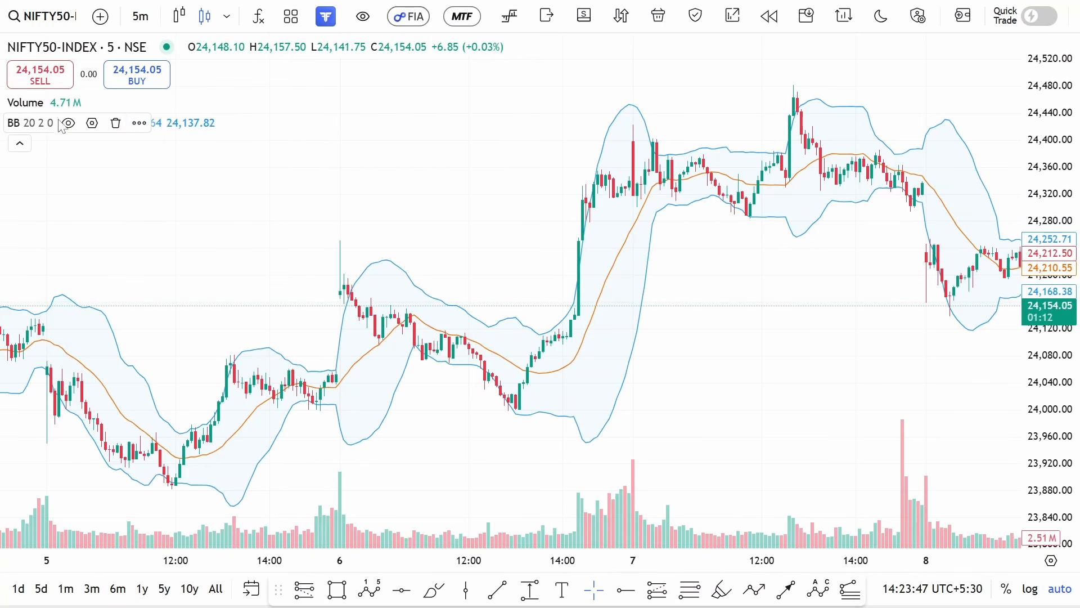
click(114, 124)
click(257, 18)
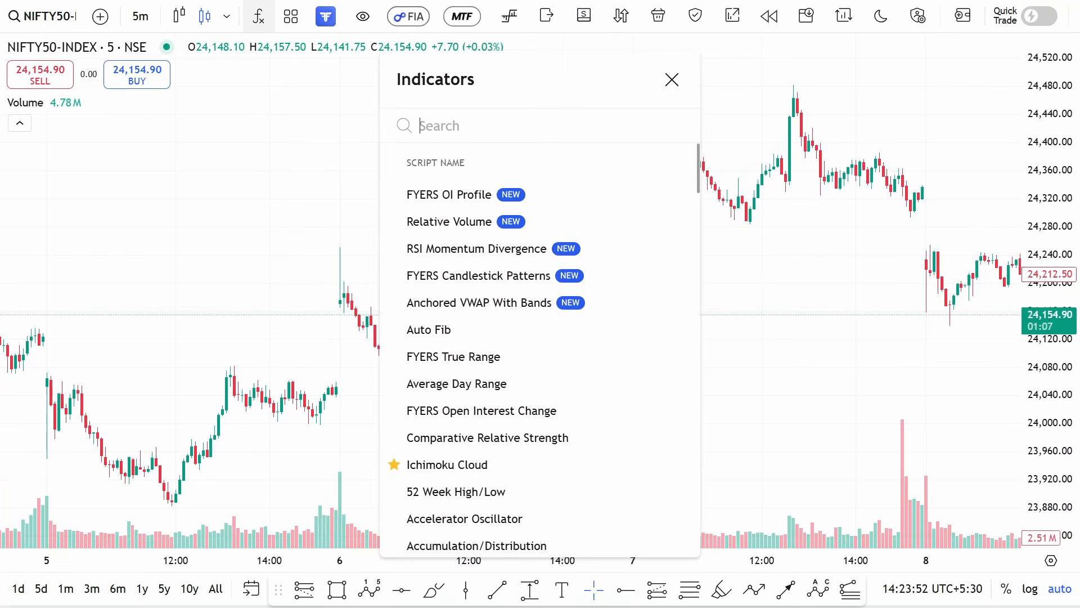
text(rsi)
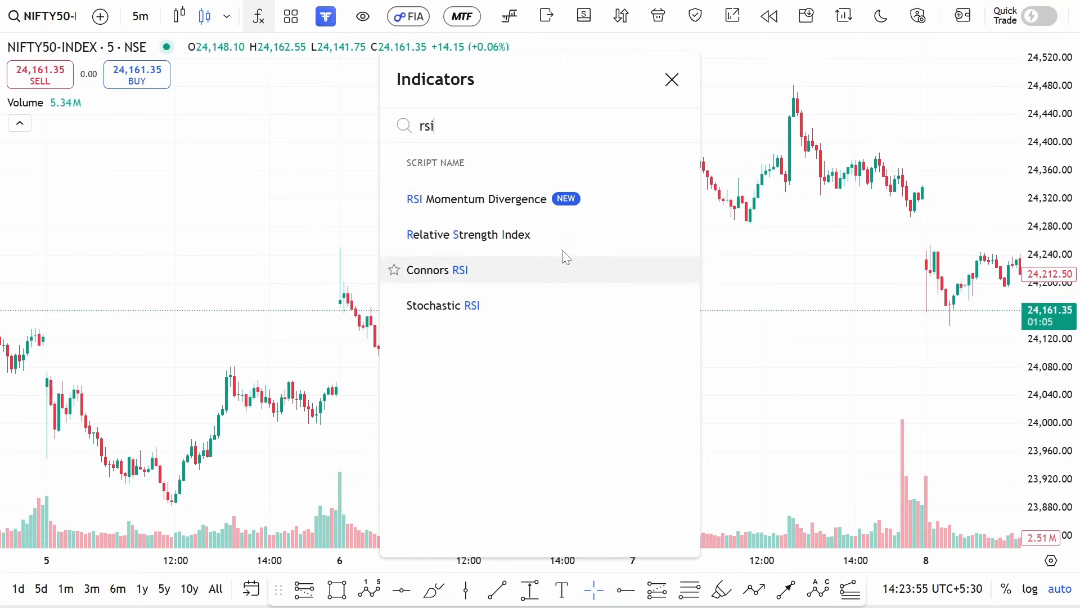
click(562, 234)
click(334, 286)
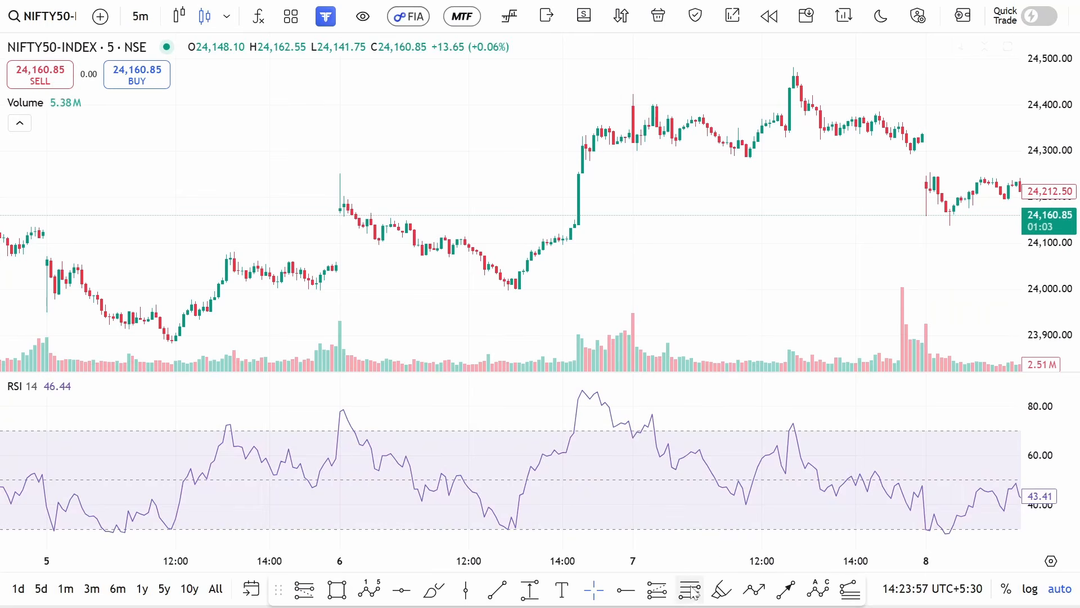
Highlight the 5 and 6 May RSI dips near the lower band, the matching price lows, and the 5 May rebound
click(721, 590)
drag(548, 504, 457, 505)
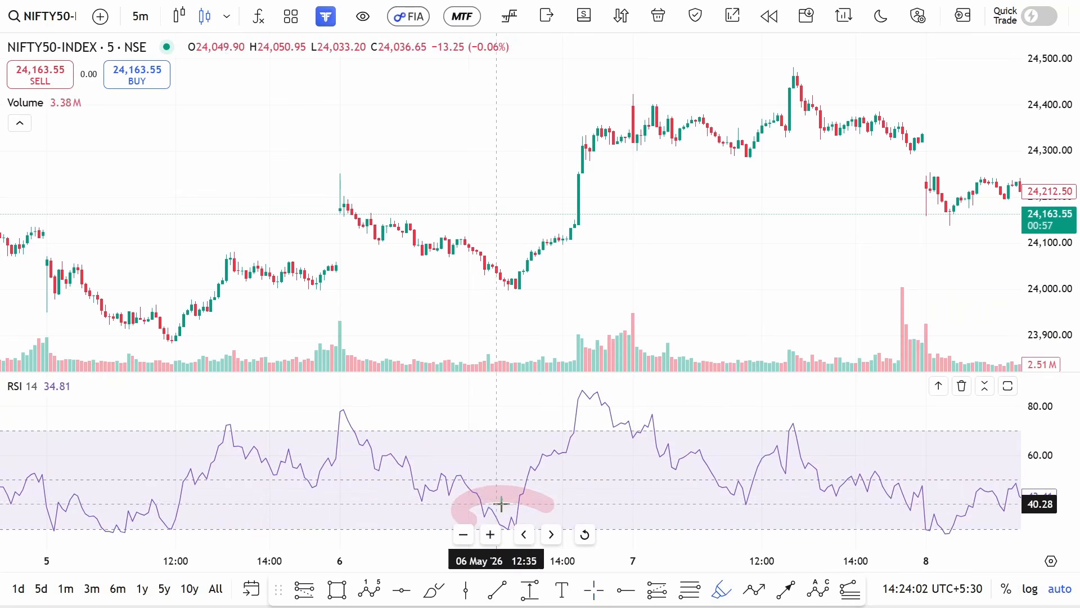
mouse_move(499, 502)
mouse_down()
mouse_move(496, 528)
mouse_move(526, 525)
mouse_up()
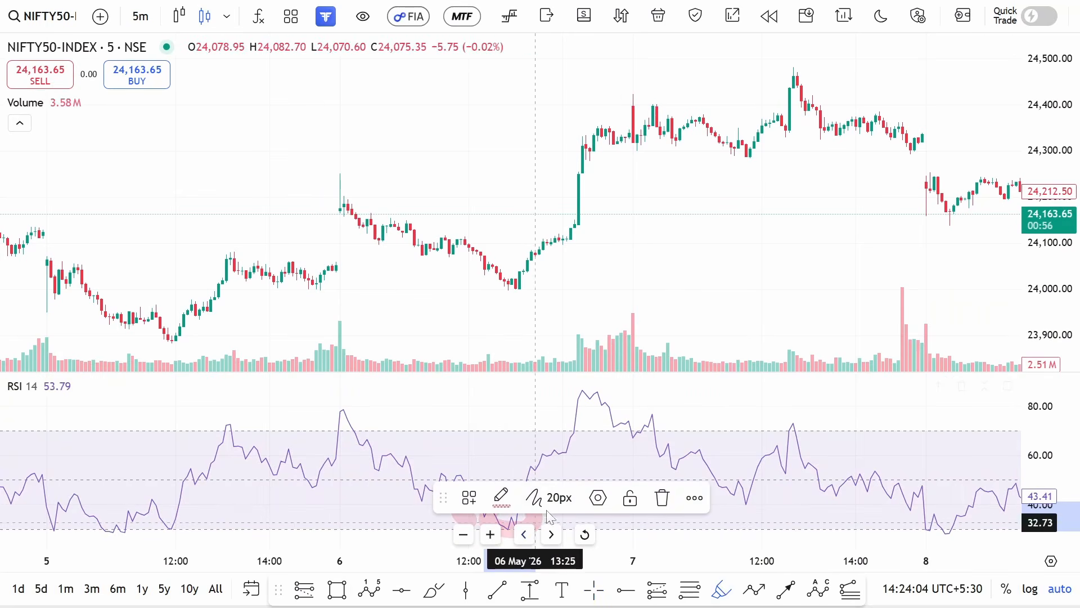
mouse_move(535, 268)
mouse_down()
mouse_move(504, 294)
mouse_move(500, 268)
mouse_up()
mouse_move(187, 510)
mouse_down()
mouse_move(135, 501)
mouse_move(85, 526)
mouse_move(186, 535)
mouse_move(188, 501)
mouse_up()
mouse_move(194, 313)
mouse_down()
mouse_move(72, 355)
mouse_move(168, 339)
mouse_move(175, 308)
mouse_up()
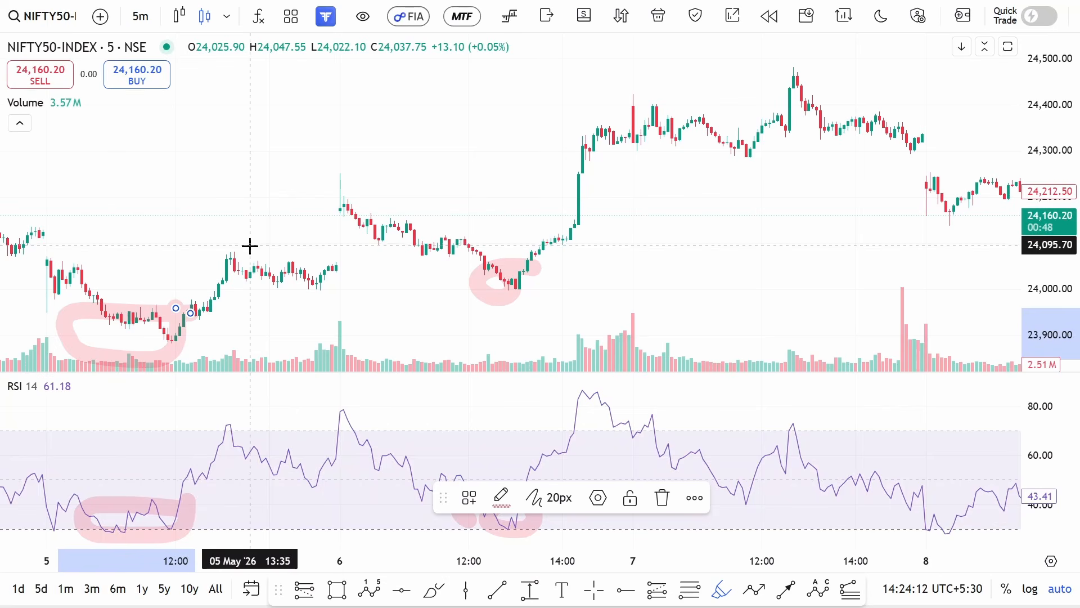
mouse_move(116, 166)
mouse_down()
mouse_move(168, 232)
mouse_move(222, 208)
mouse_up()
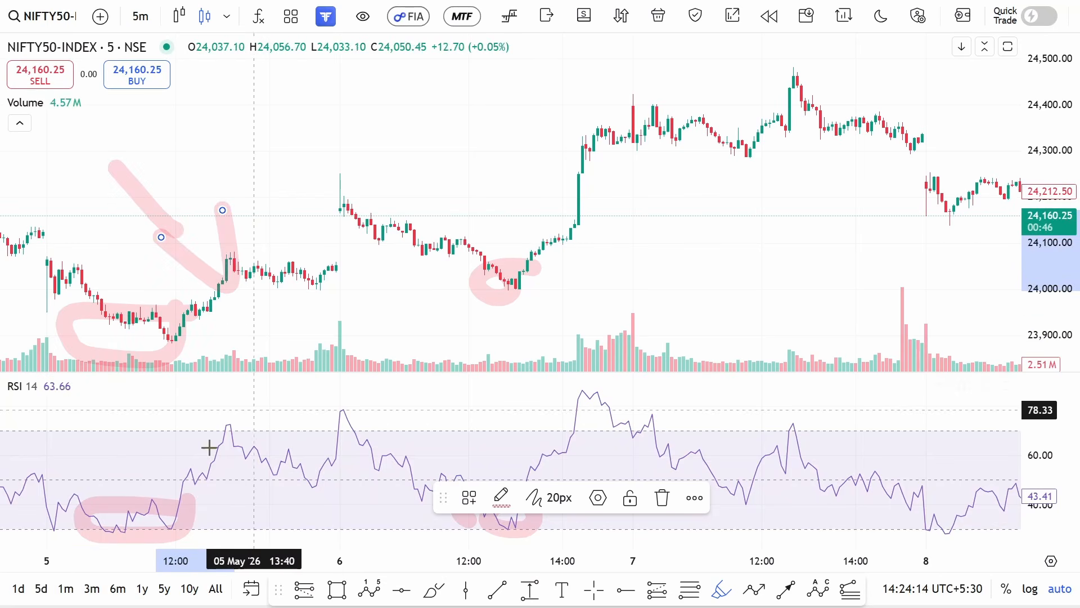
mouse_move(99, 442)
mouse_down()
mouse_move(112, 531)
mouse_move(133, 507)
mouse_up()
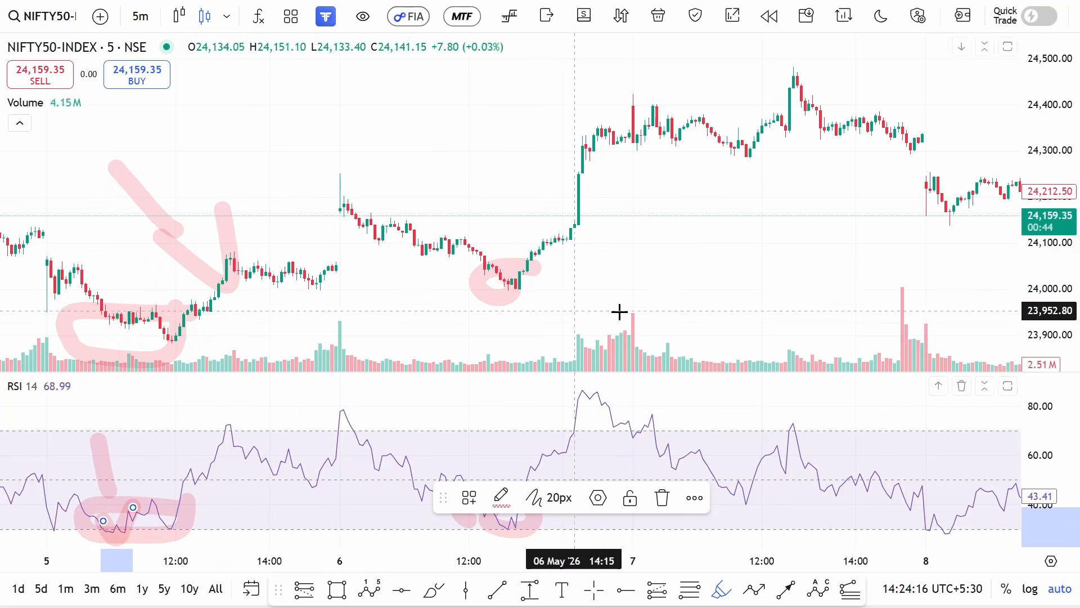
Clear the RSI and price highlights from the chart
key(Escape)
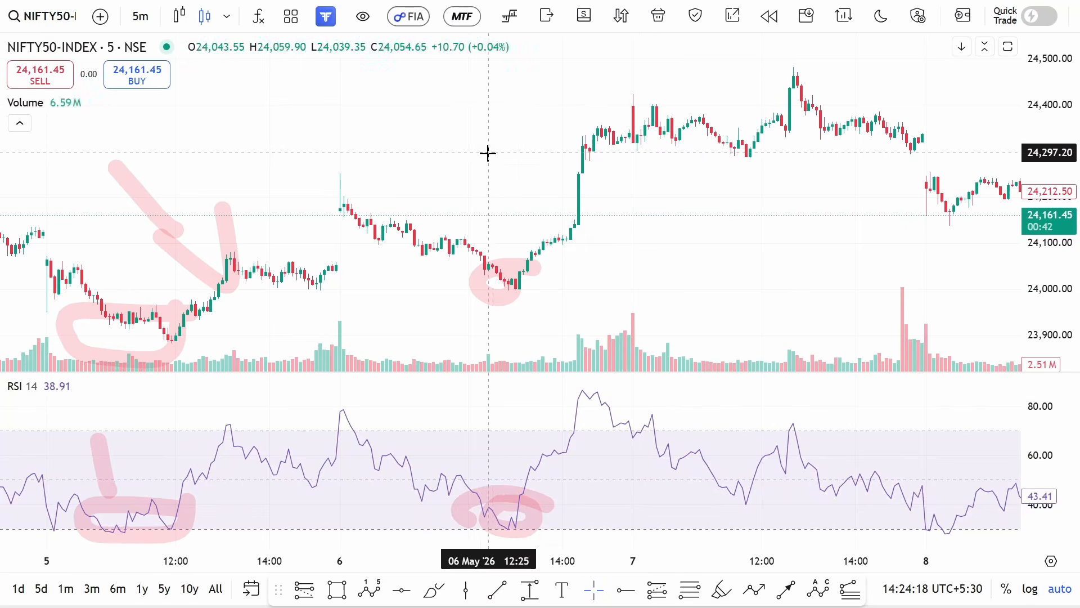
right_click(479, 137)
click(579, 274)
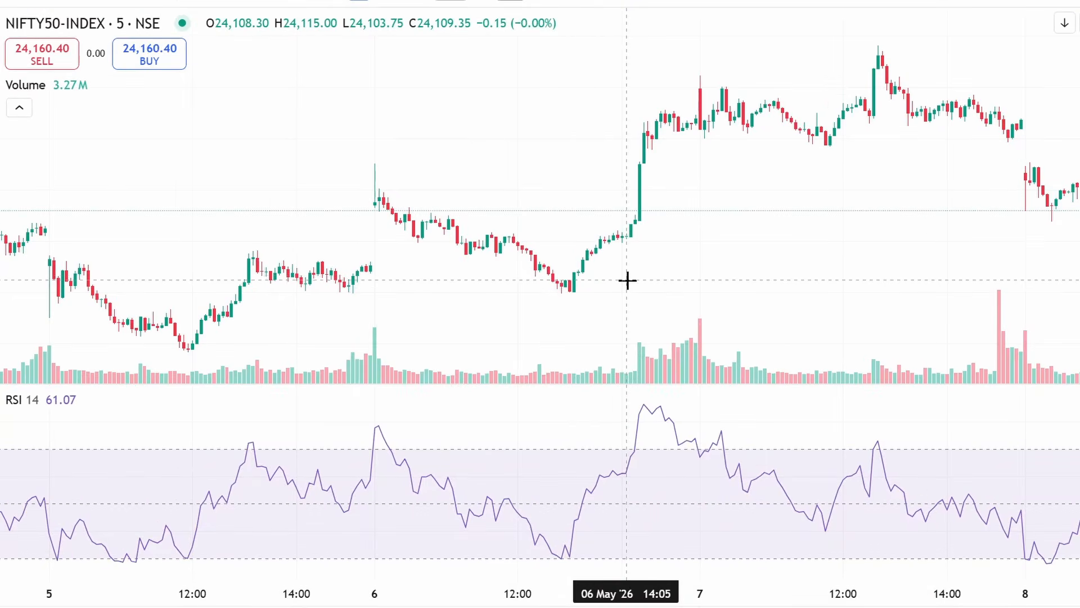
Exit the full-screen chart, open chartink.com in a new browser tab and start creating a scan
key(Escape)
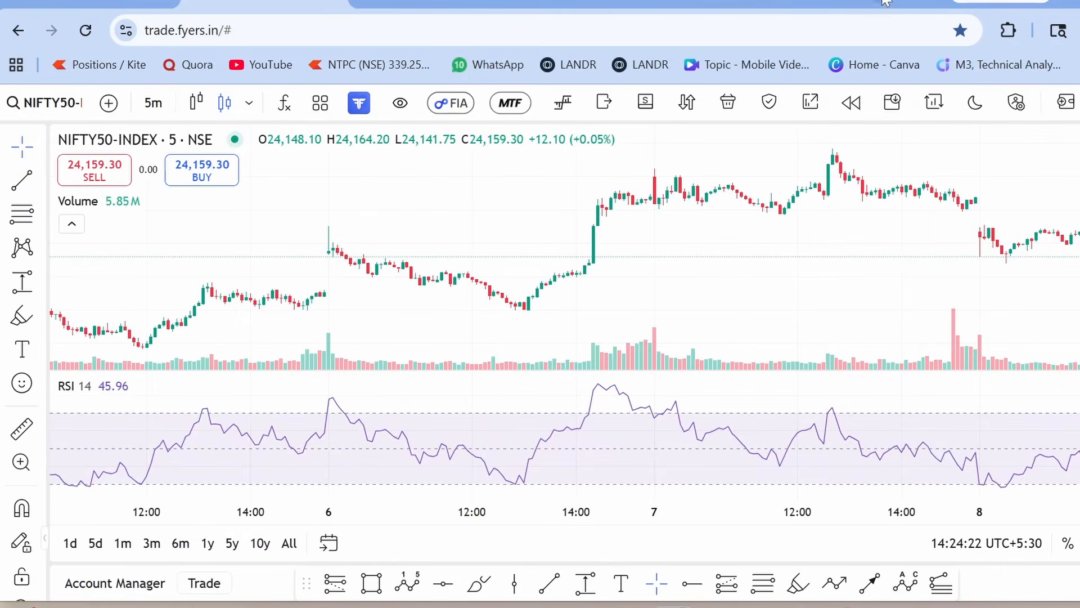
click(885, 2)
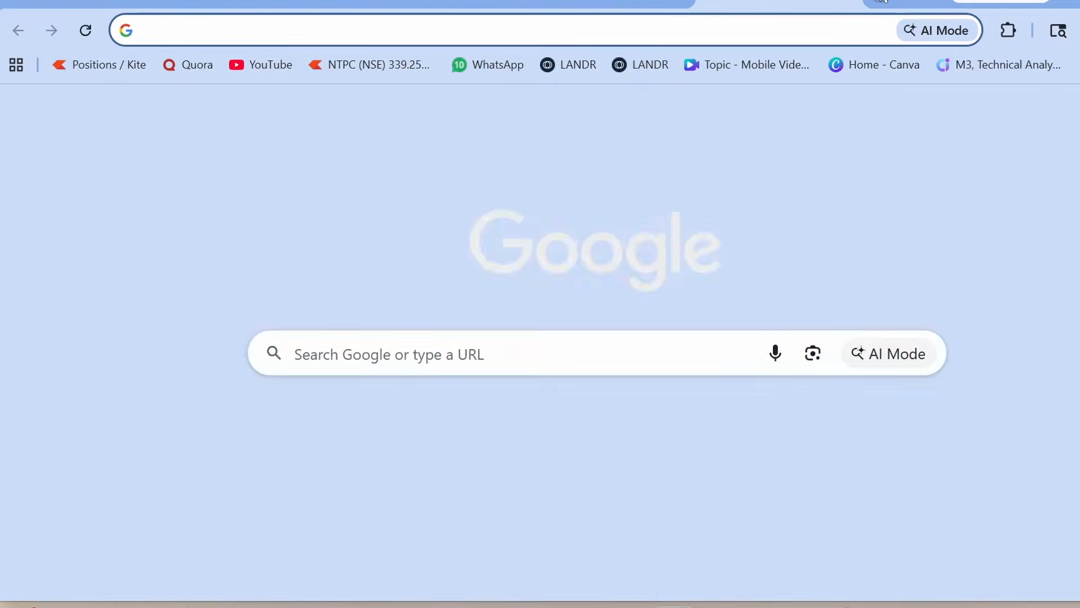
text(chartink.com/scan_dashboard)
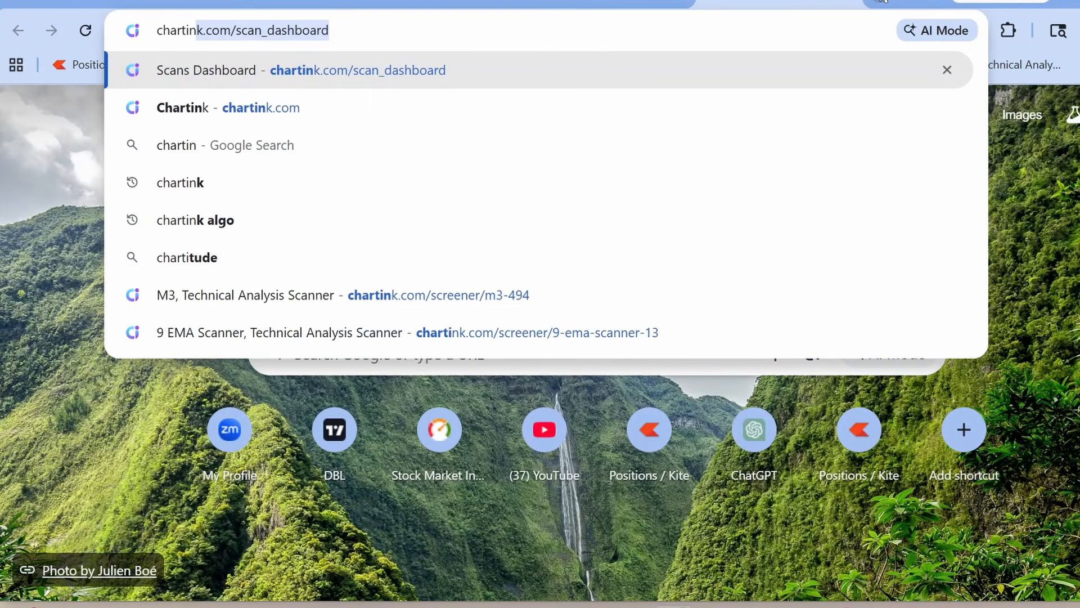
click(613, 108)
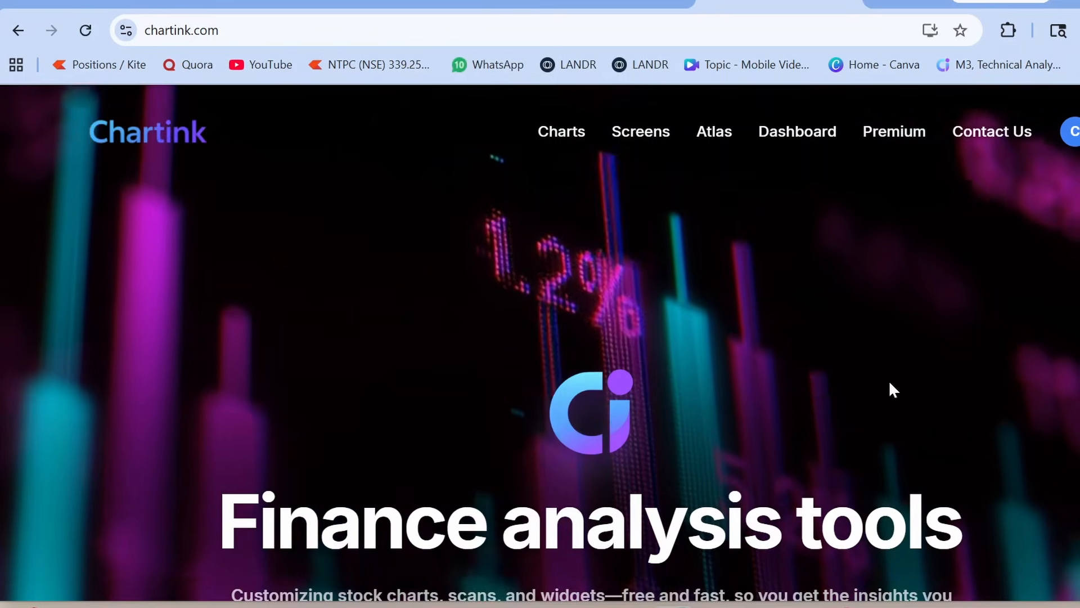
mouse_move(795, 135)
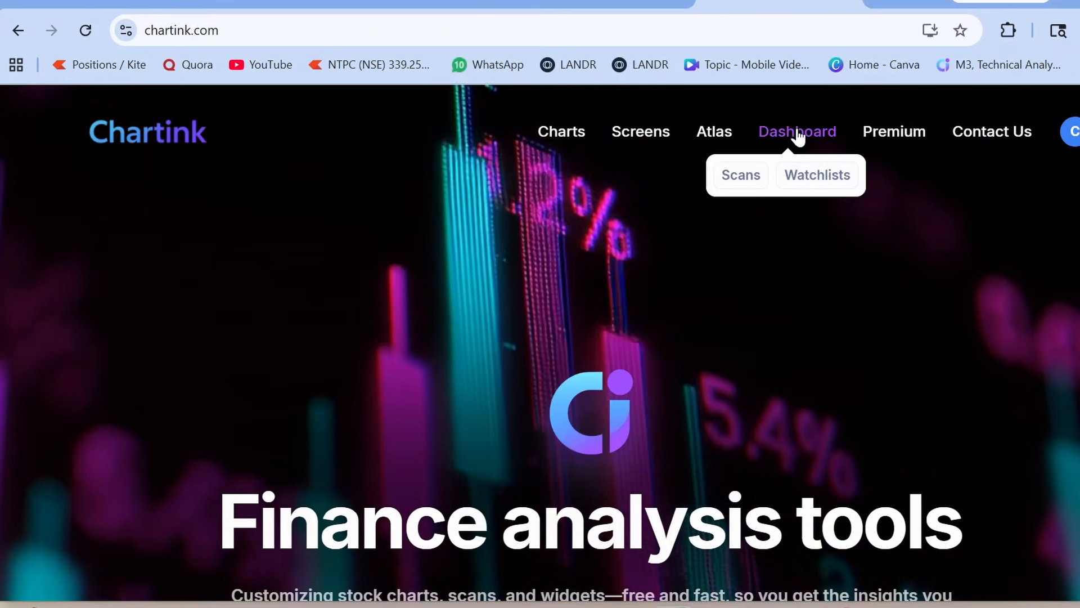
mouse_move(619, 135)
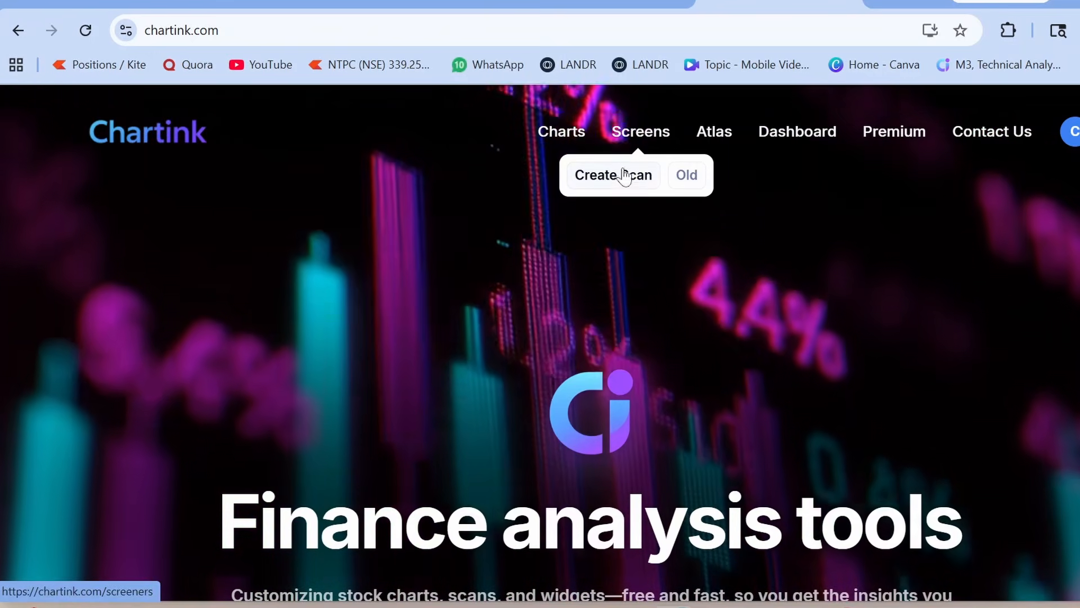
click(624, 182)
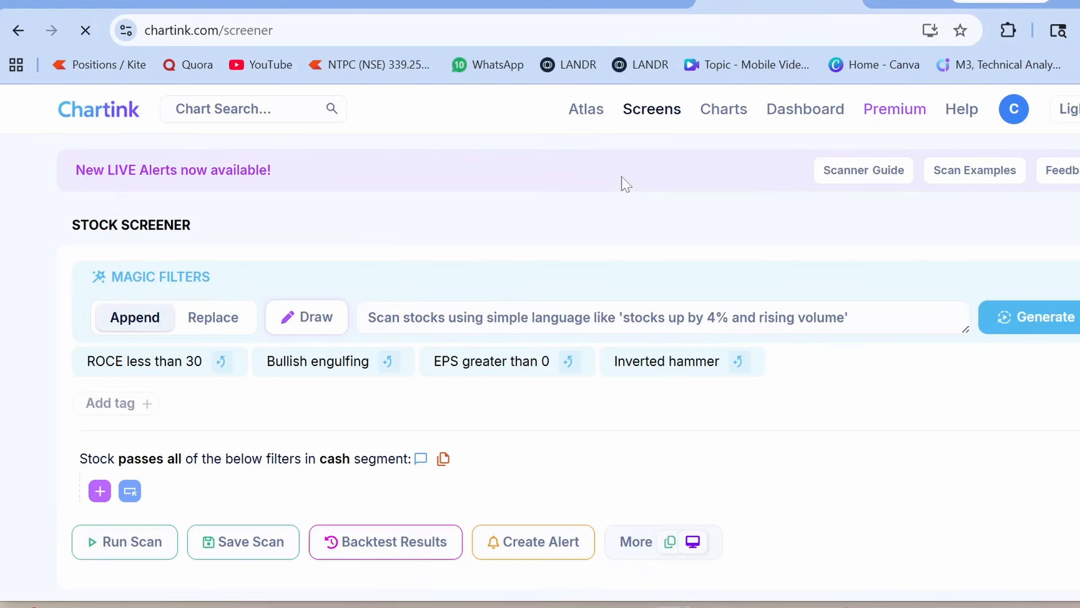
Add a Close filter to the stock screener and set its candle offset to 5 minute
scroll(396, 247, down, 3)
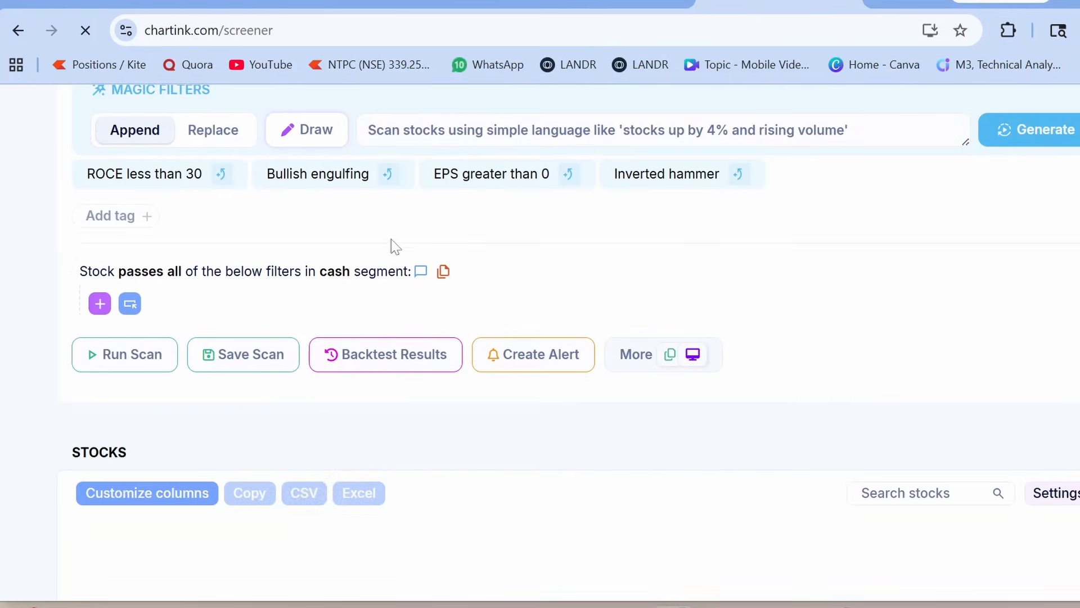
click(99, 303)
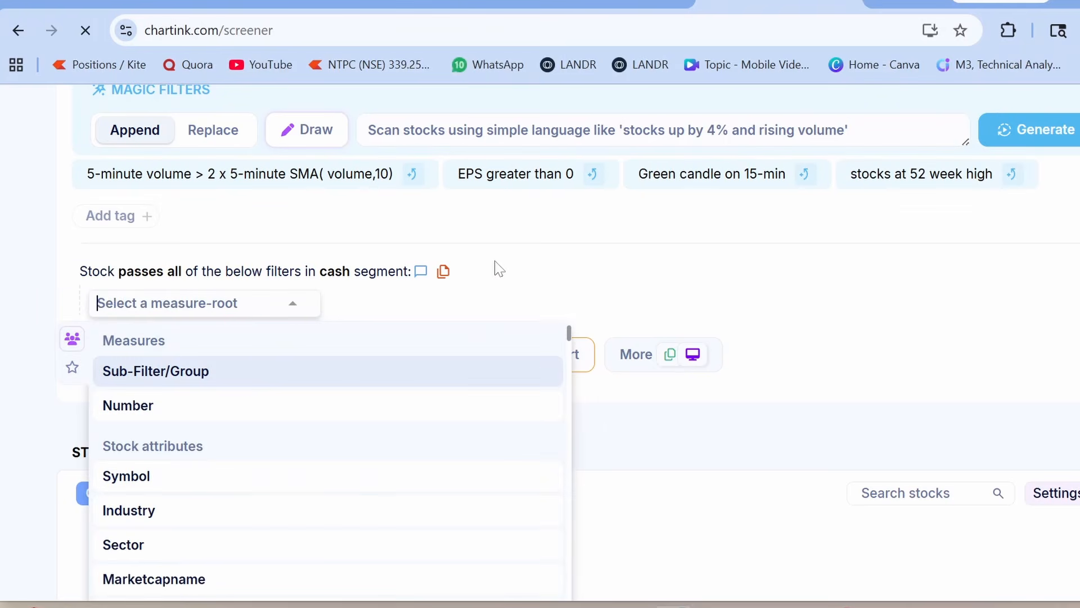
text(clos)
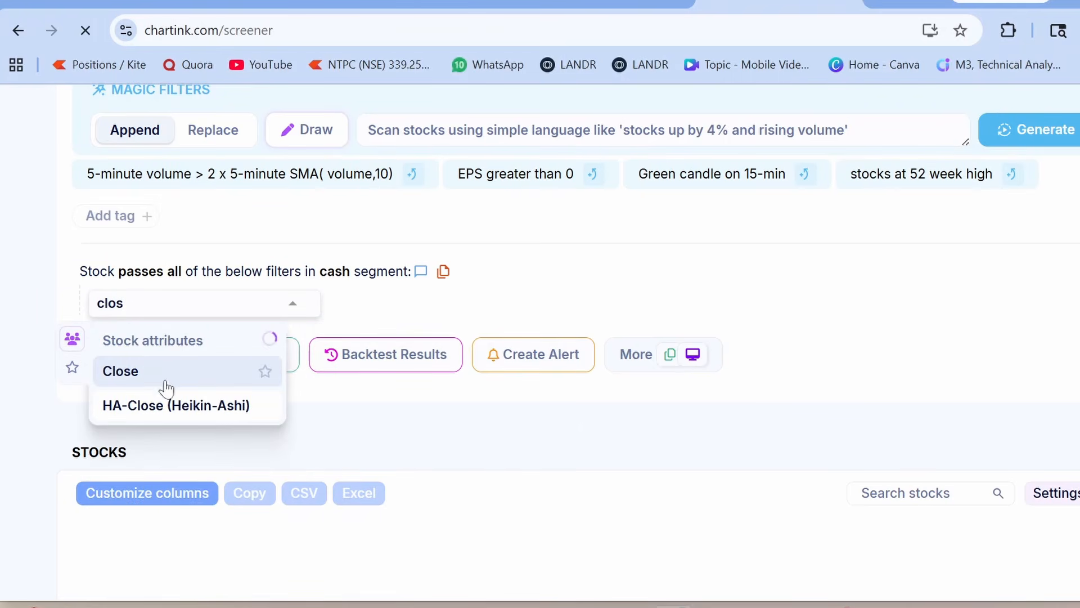
click(167, 374)
click(115, 309)
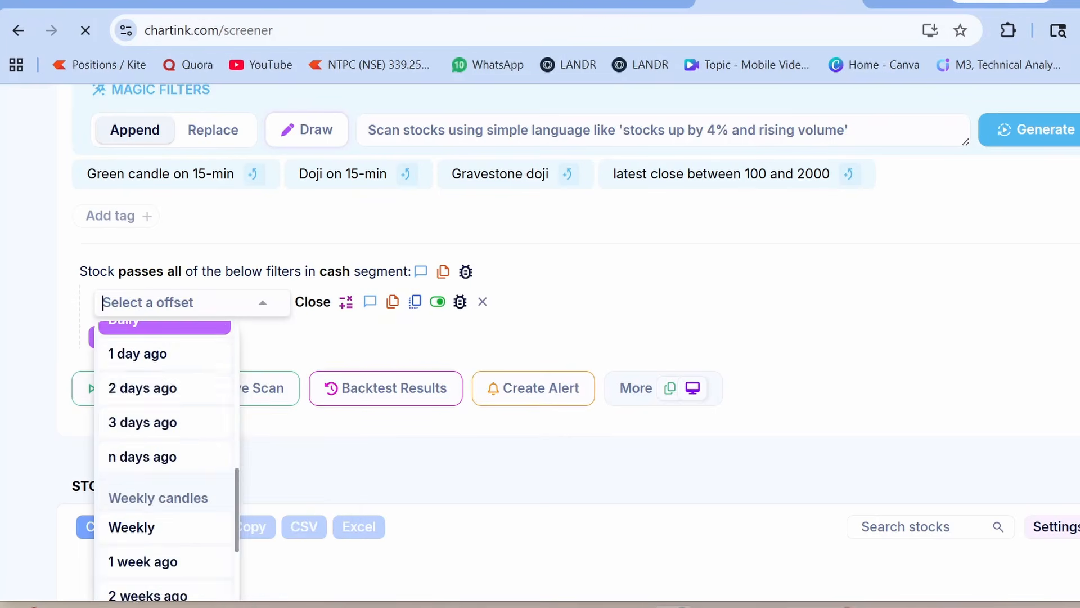
scroll(139, 427, up, 6)
scroll(142, 387, up, 3)
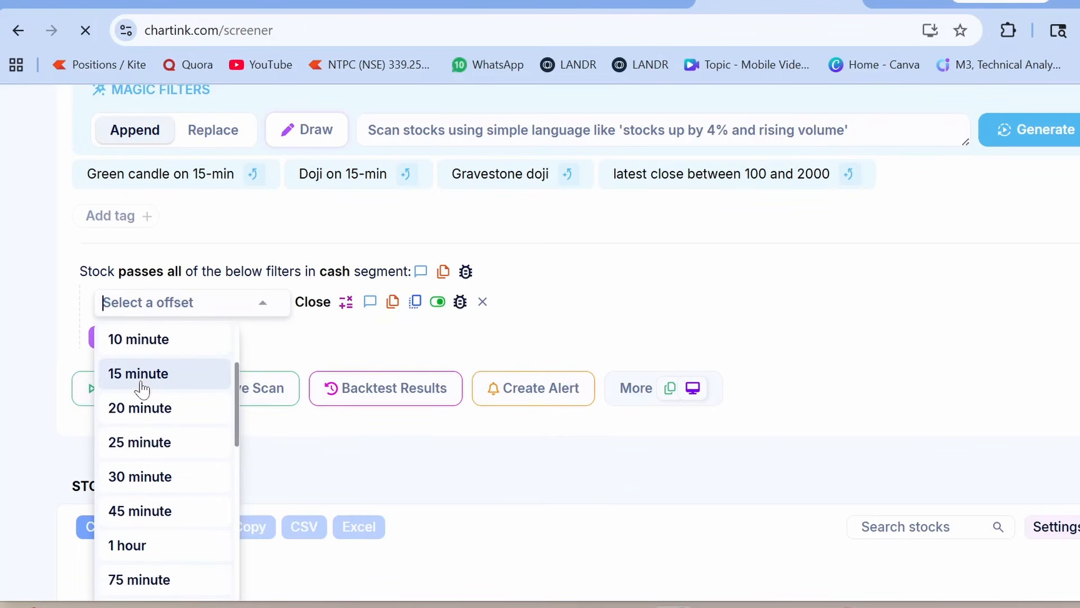
click(143, 381)
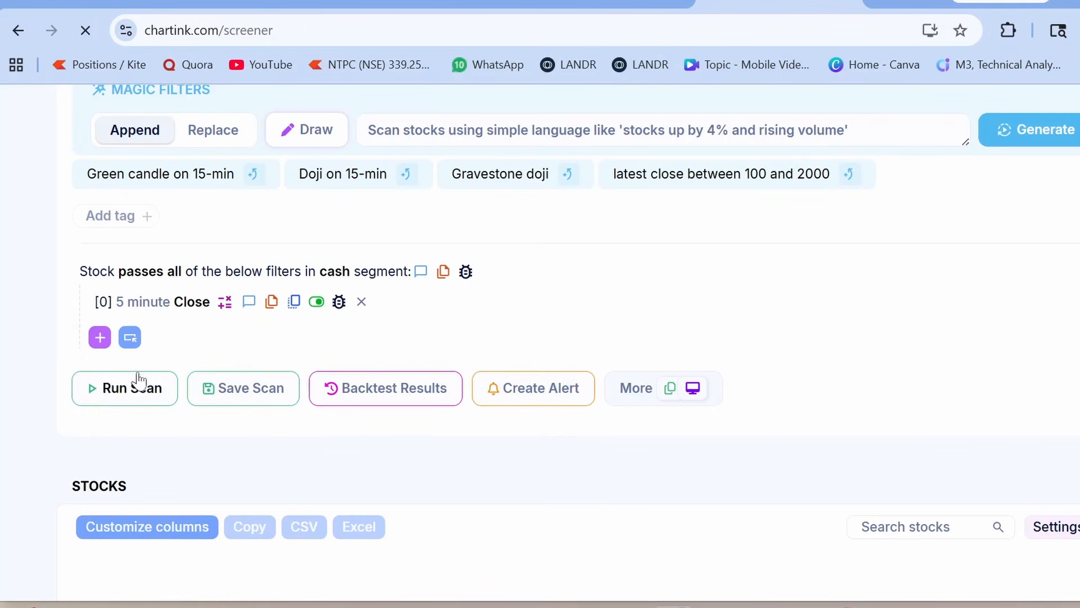
Change the filter's measure from Close to Rsi (Relative)
click(198, 308)
scroll(230, 425, up, 3)
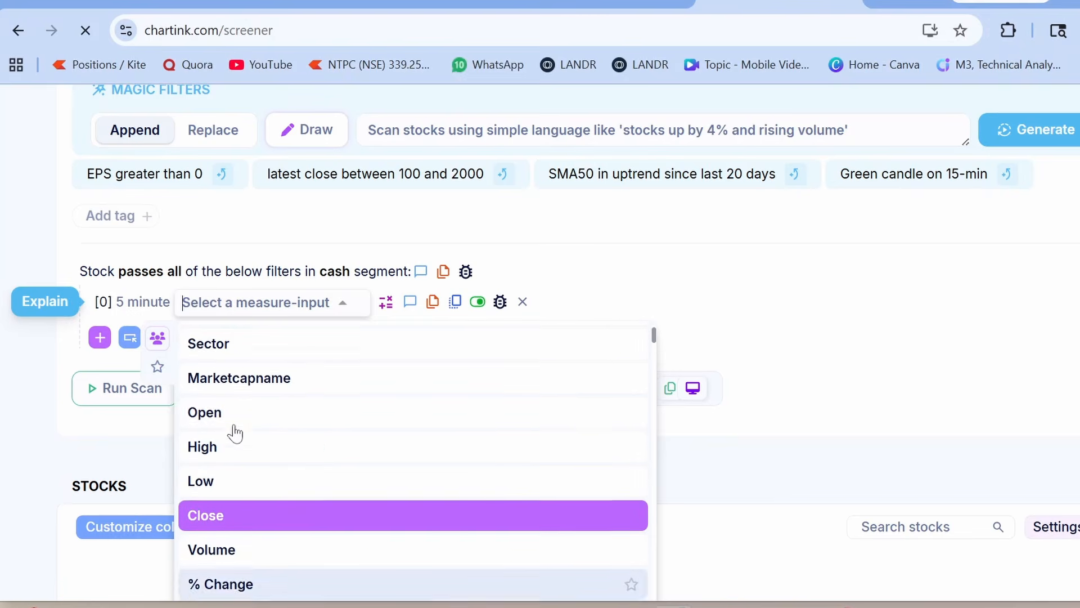
scroll(231, 446, up, 2)
scroll(231, 446, down, 5)
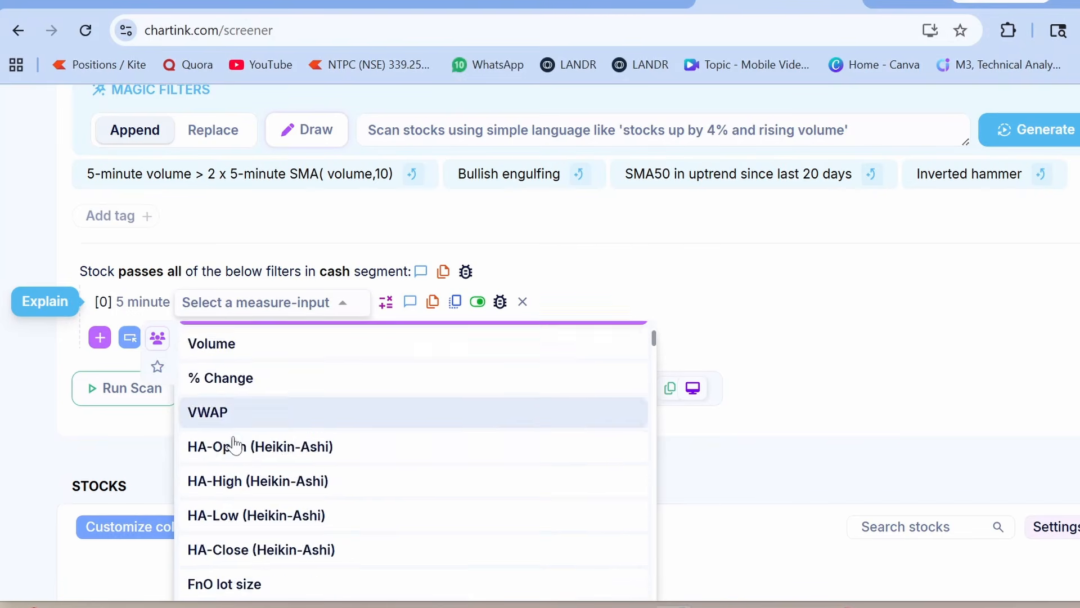
text(rsi)
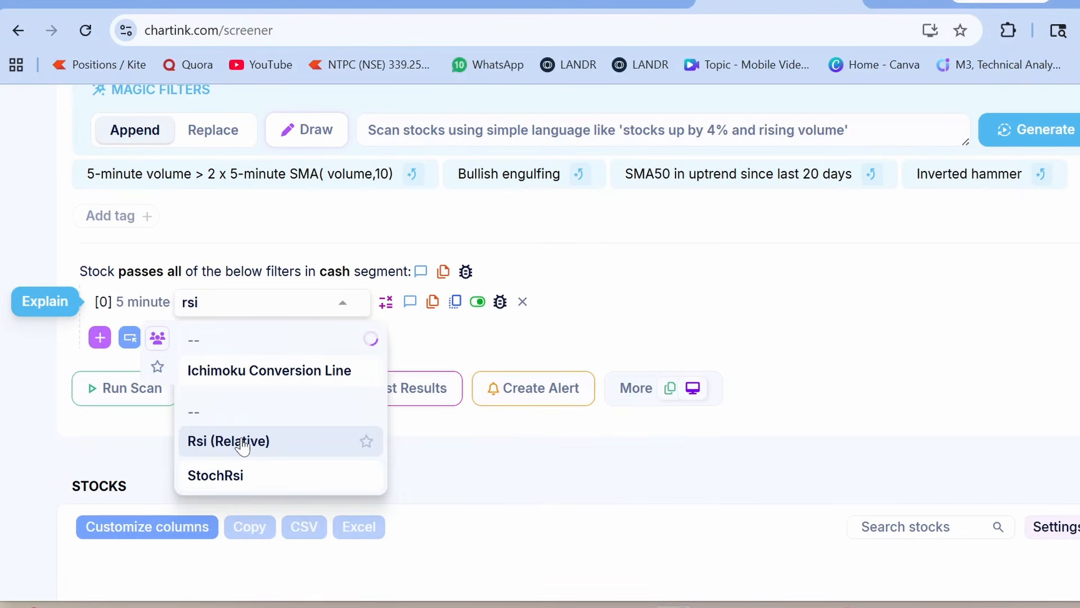
click(243, 441)
Complete the RSI filter with the condition Crossed below Number 30
click(241, 303)
text(cro)
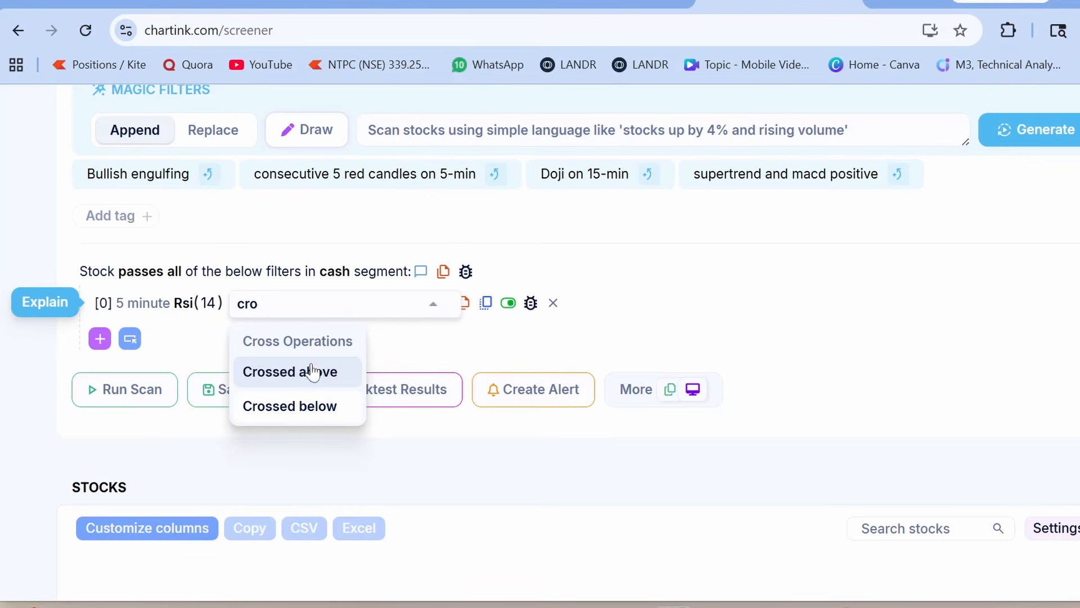
click(313, 406)
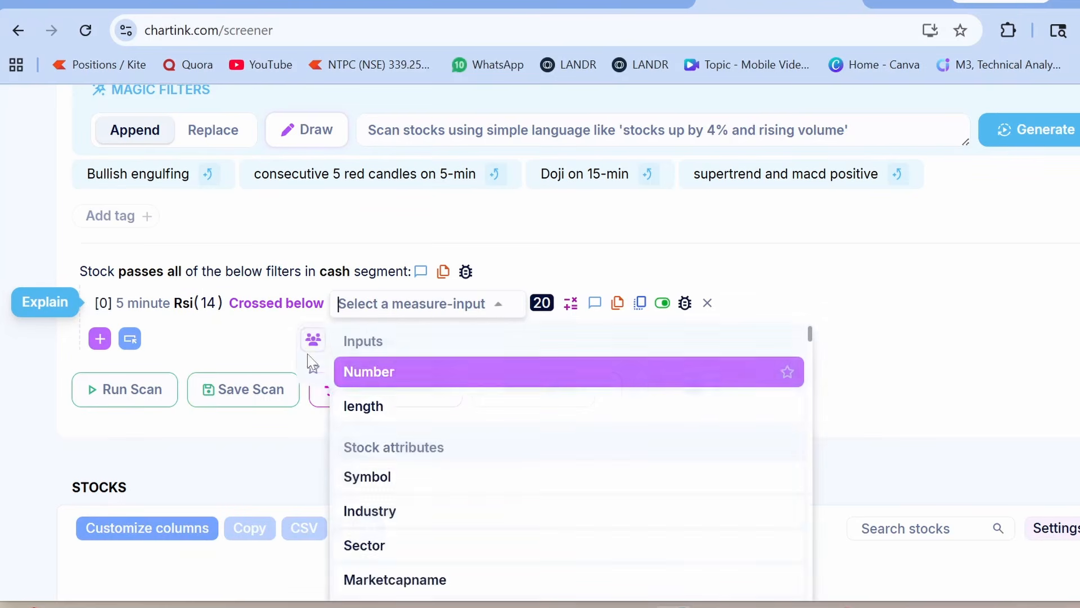
key(Return)
click(397, 303)
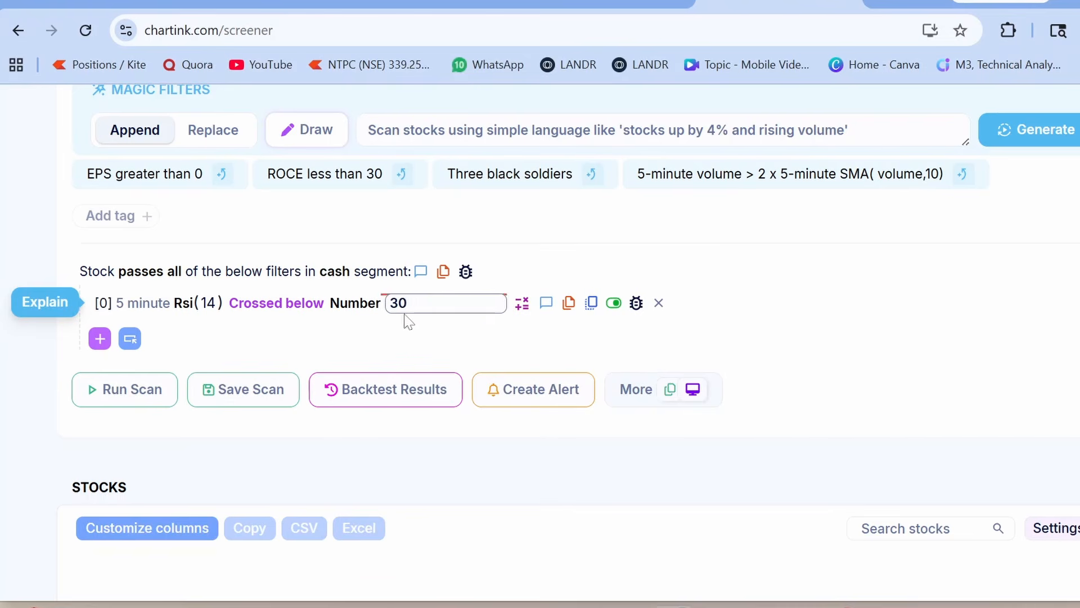
click(395, 344)
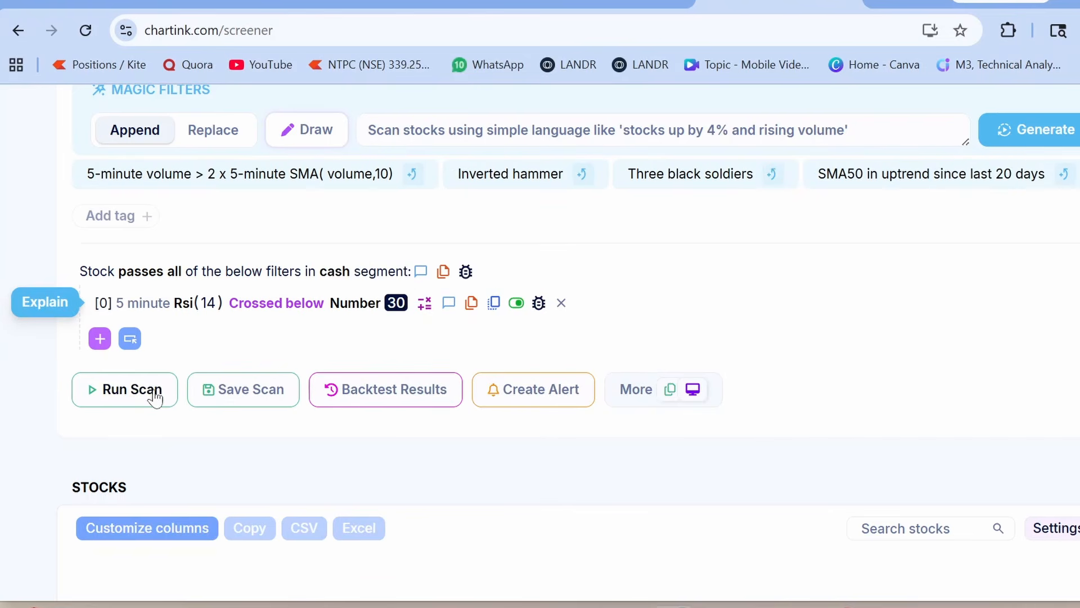
Save the 5-minute RSI scan under the name RSI
click(225, 389)
click(895, 556)
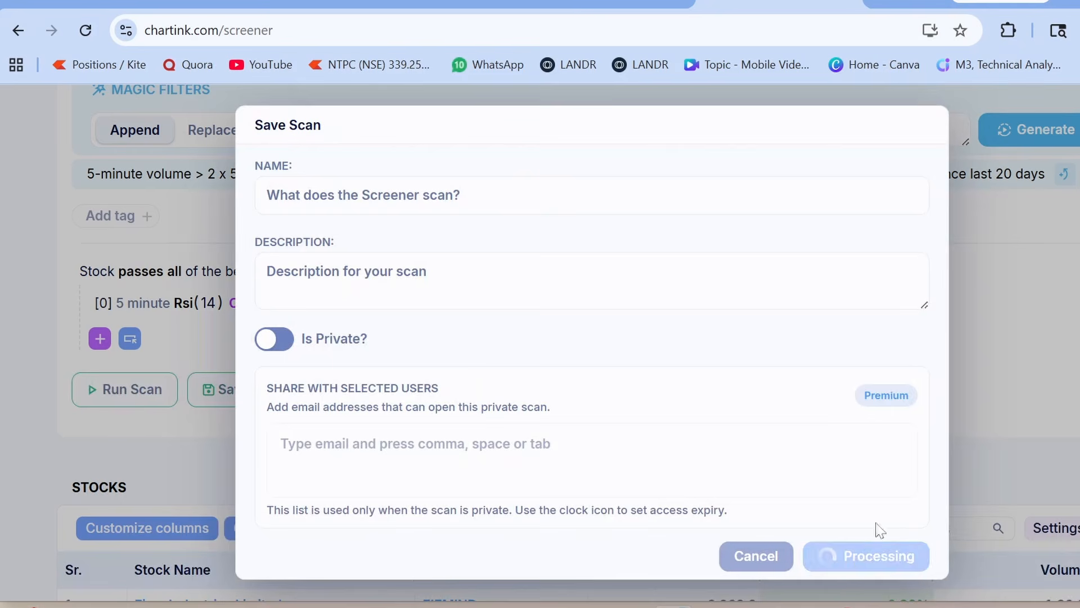
click(415, 261)
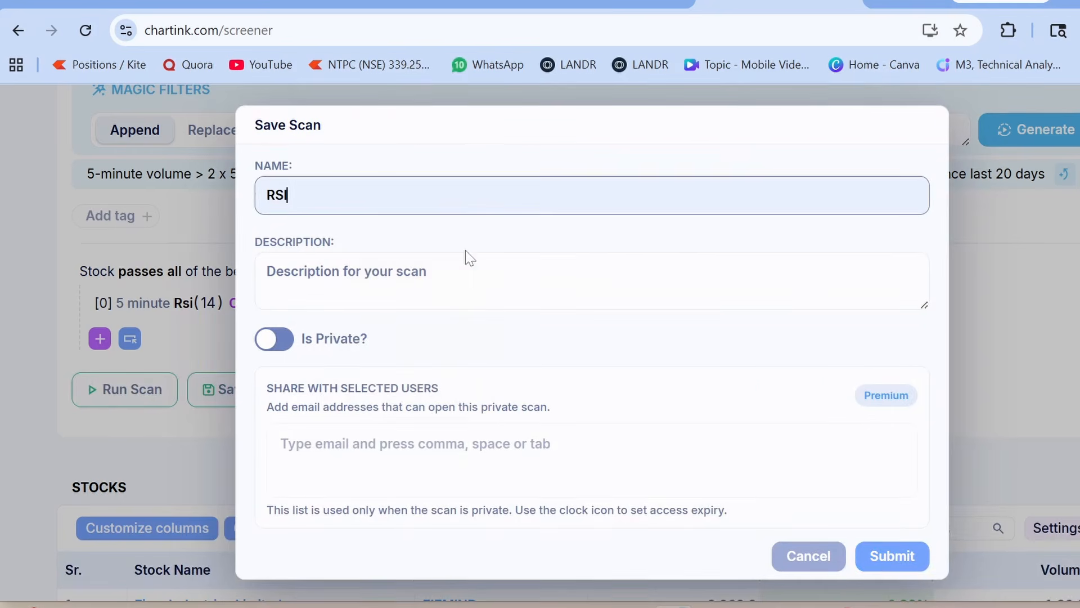
click(914, 556)
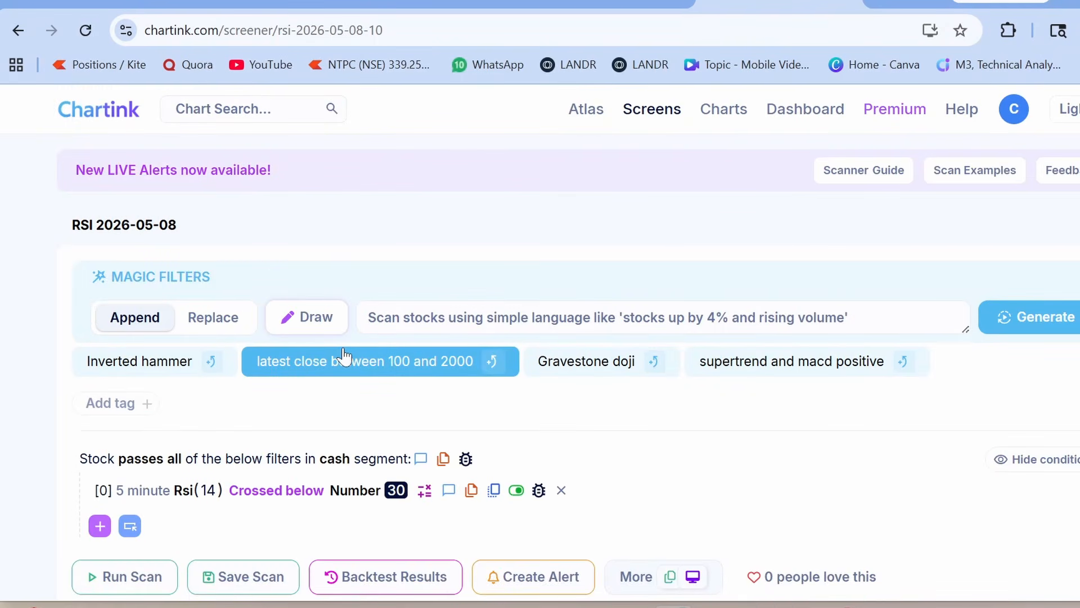
Open the watchlists dashboard from the saved scan's page
scroll(344, 356, down, 10)
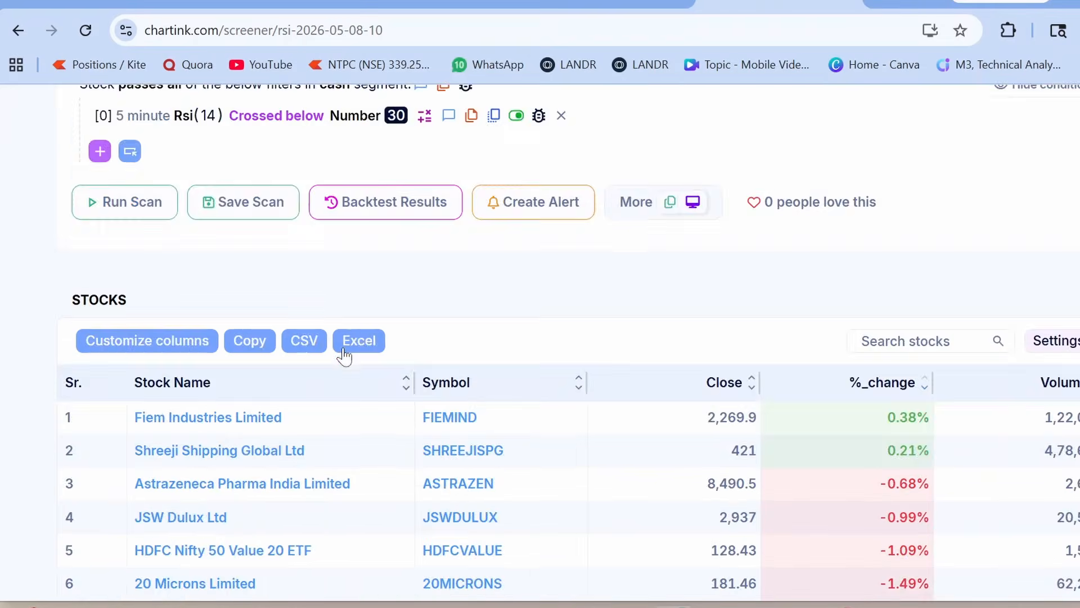
scroll(441, 314, up, 3)
scroll(441, 313, up, 6)
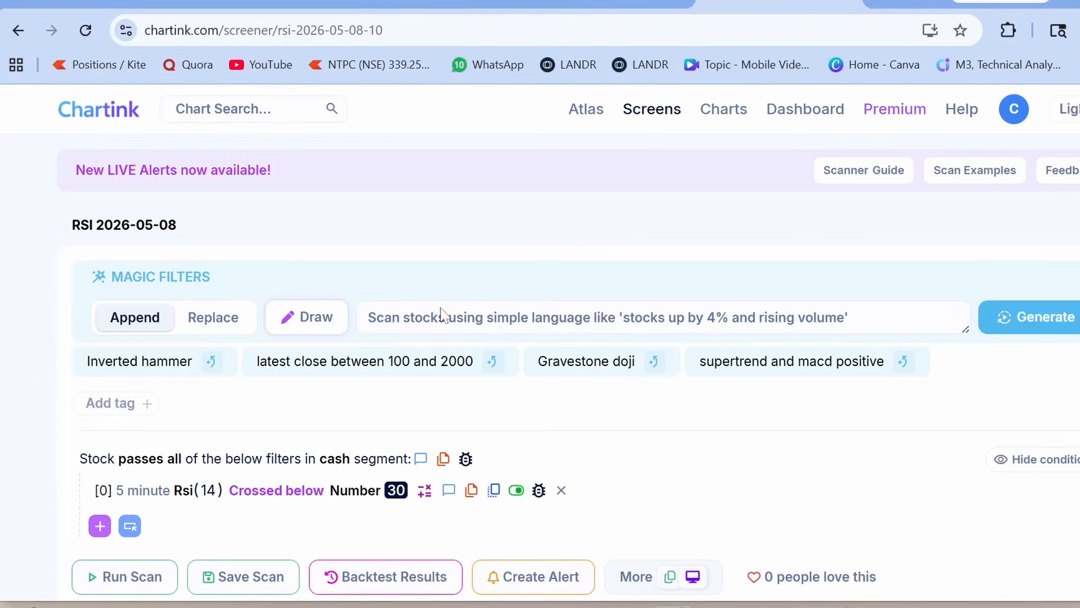
scroll(439, 346, down, 2)
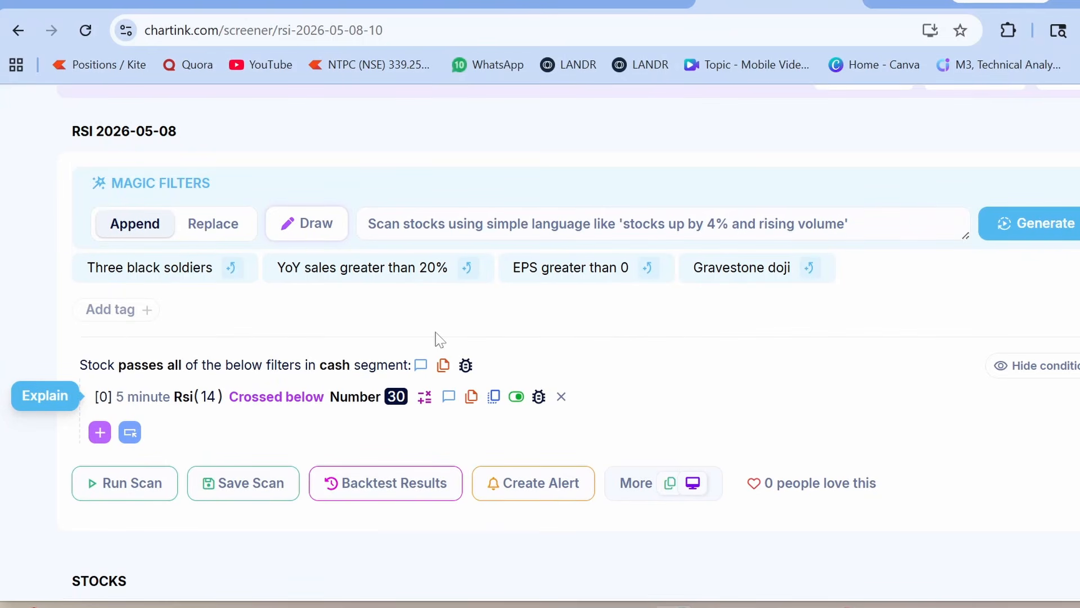
scroll(437, 337, up, 2)
mouse_move(799, 121)
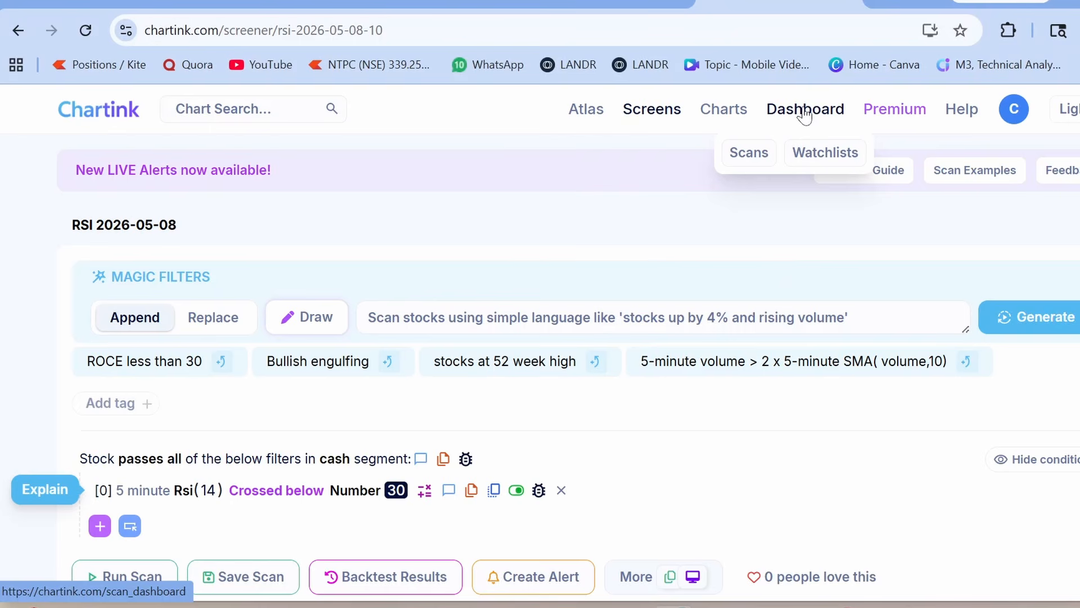
click(834, 160)
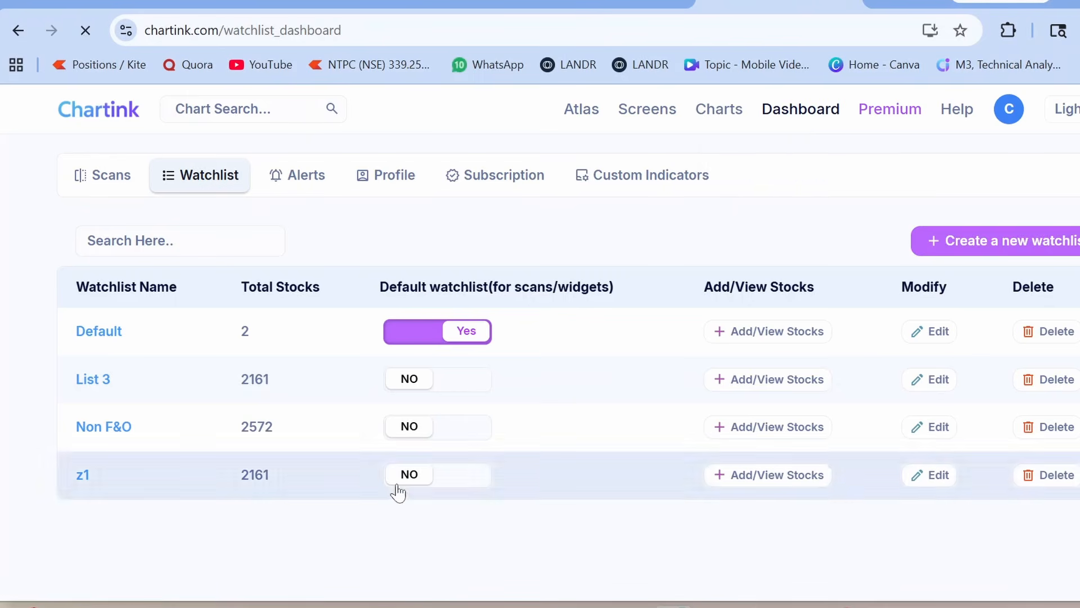
Create a new watchlist named BN & N
click(1025, 254)
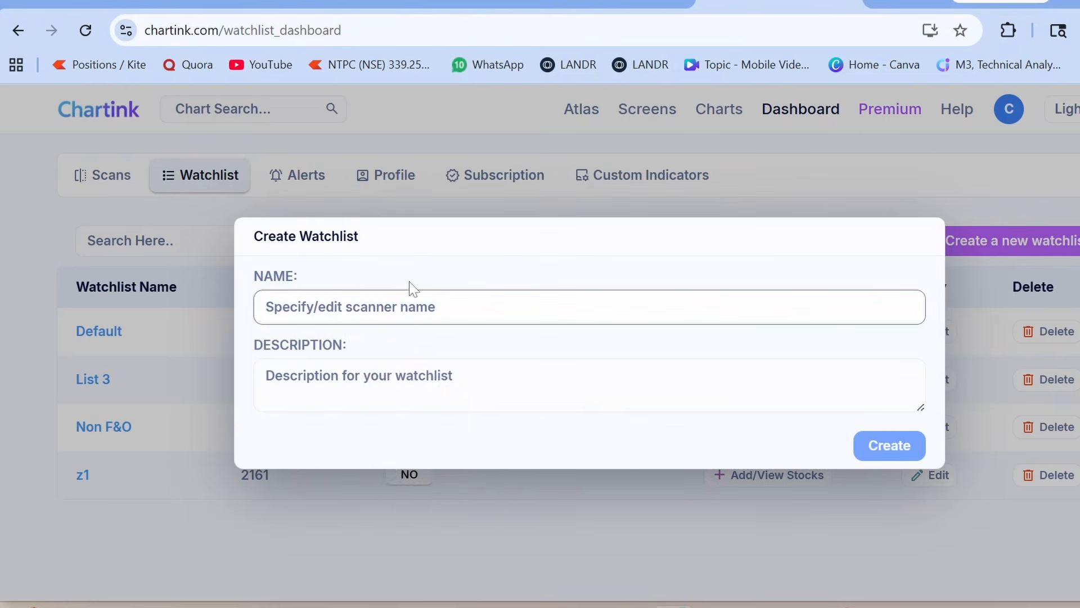
click(414, 301)
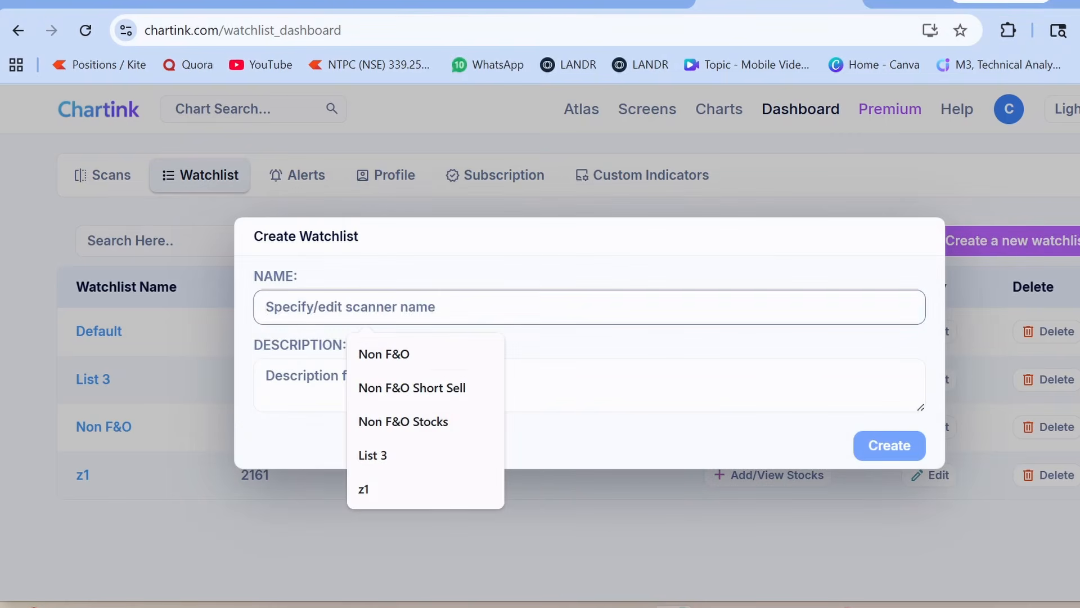
text(B)
key(BackSpace)
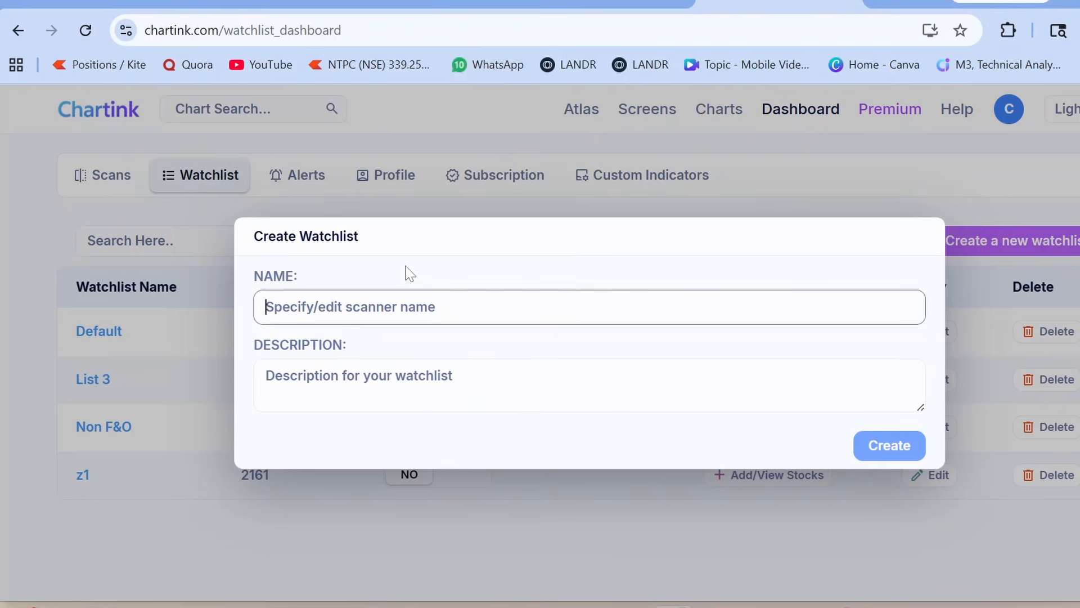
text(BN & N)
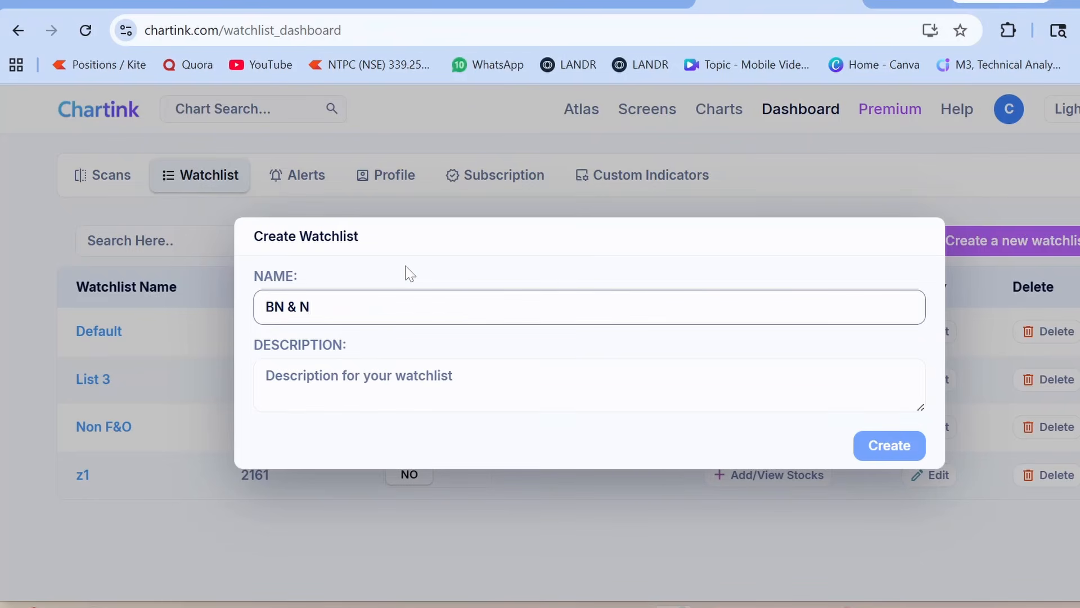
click(856, 445)
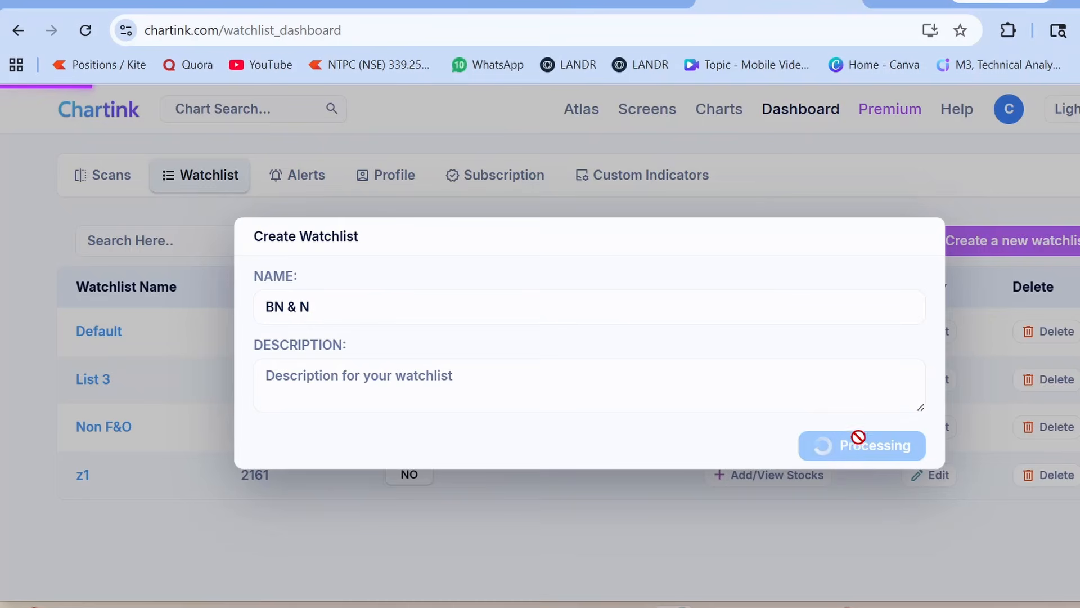
Open the BN & N watchlist and add the NIFTY index to it
scroll(369, 347, down, 2)
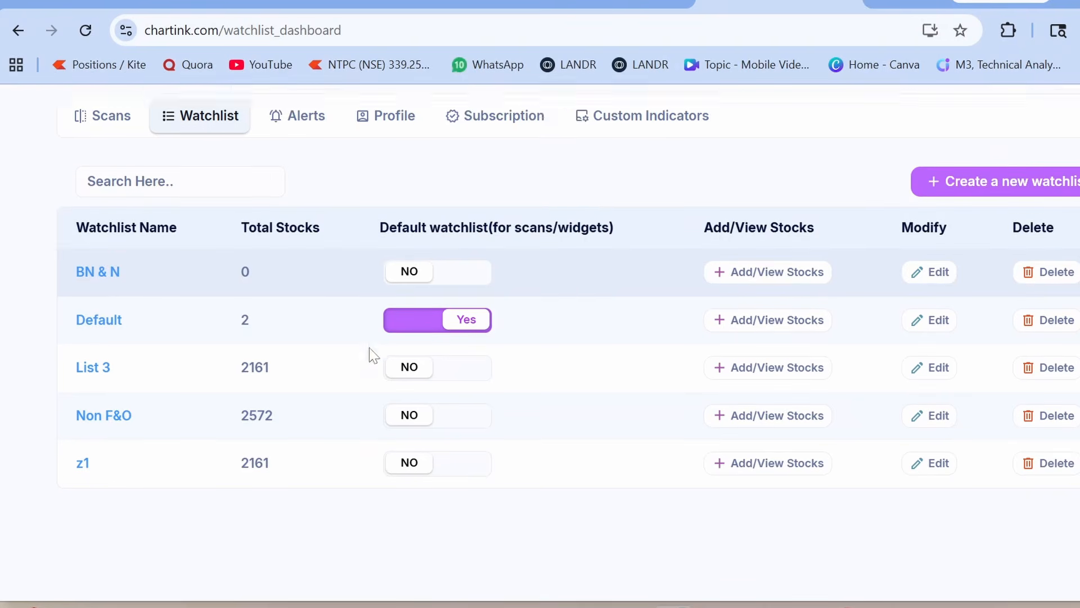
scroll(369, 334, up, 1)
click(102, 239)
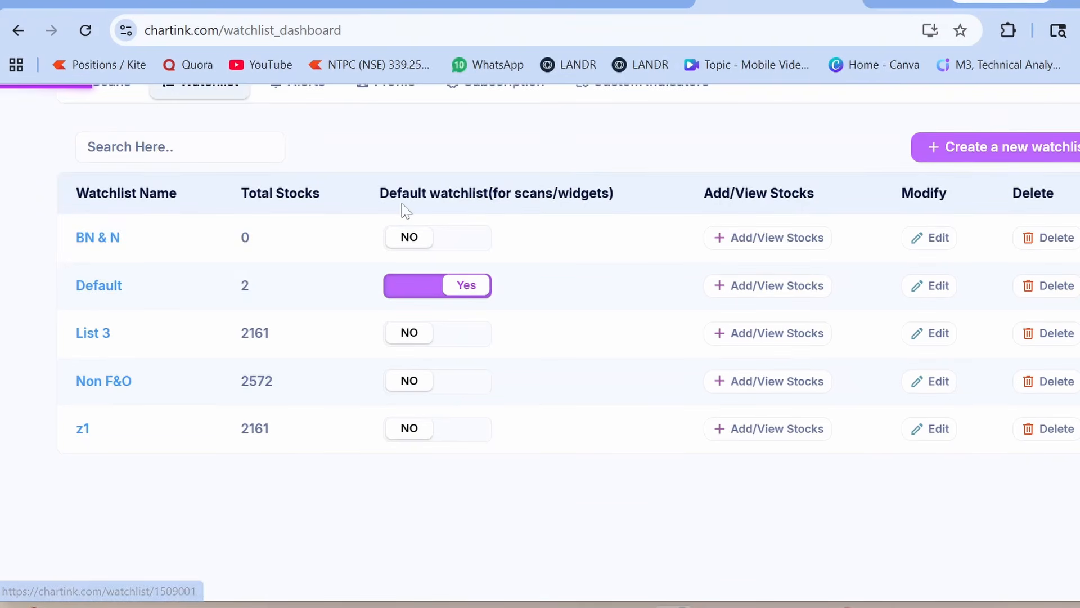
scroll(405, 213, down, 2)
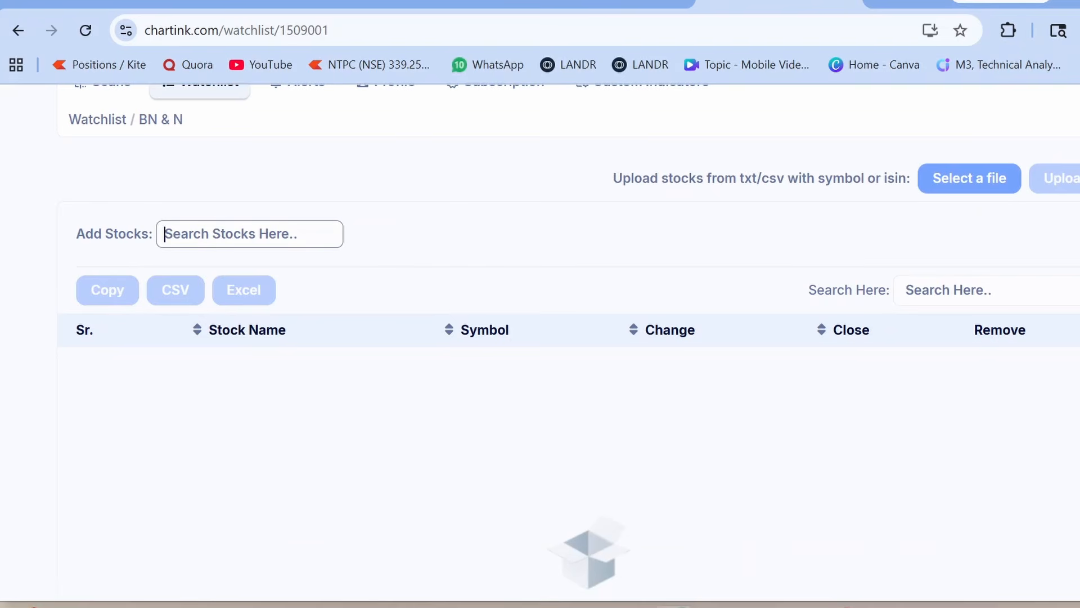
text(nifty 50)
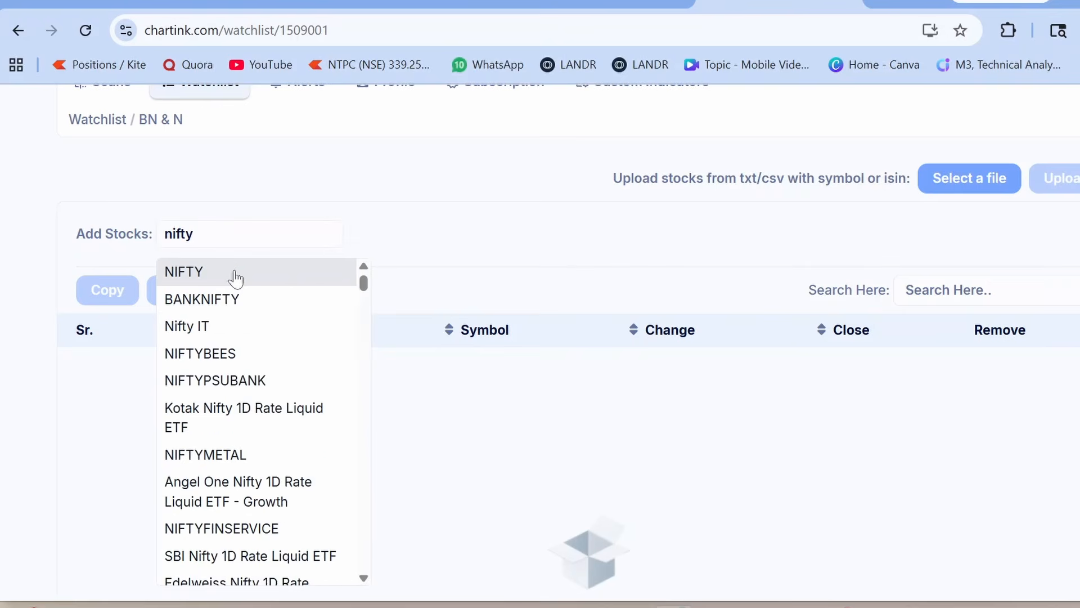
click(236, 273)
click(908, 367)
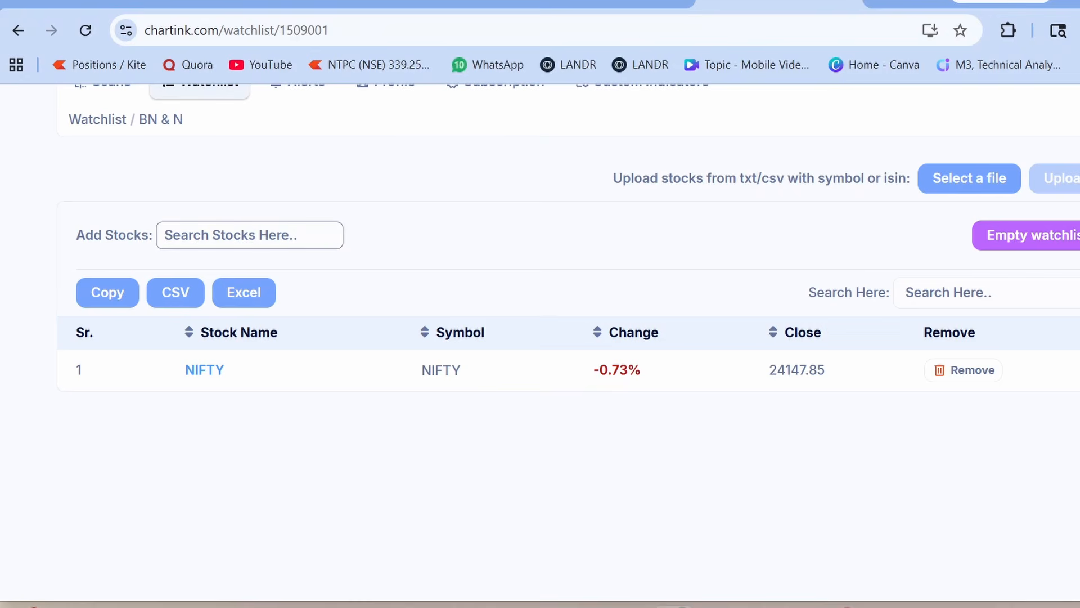
Add the BANKNIFTY index to the BN & N watchlist
text(b)
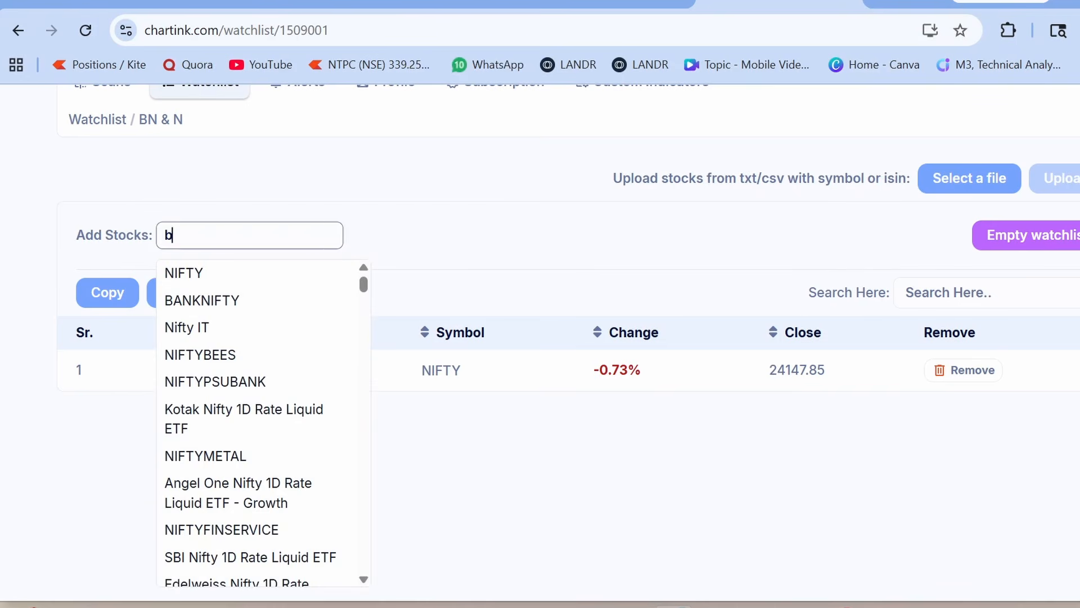
text(anknm)
key(BackSpace)
key(BackSpace)
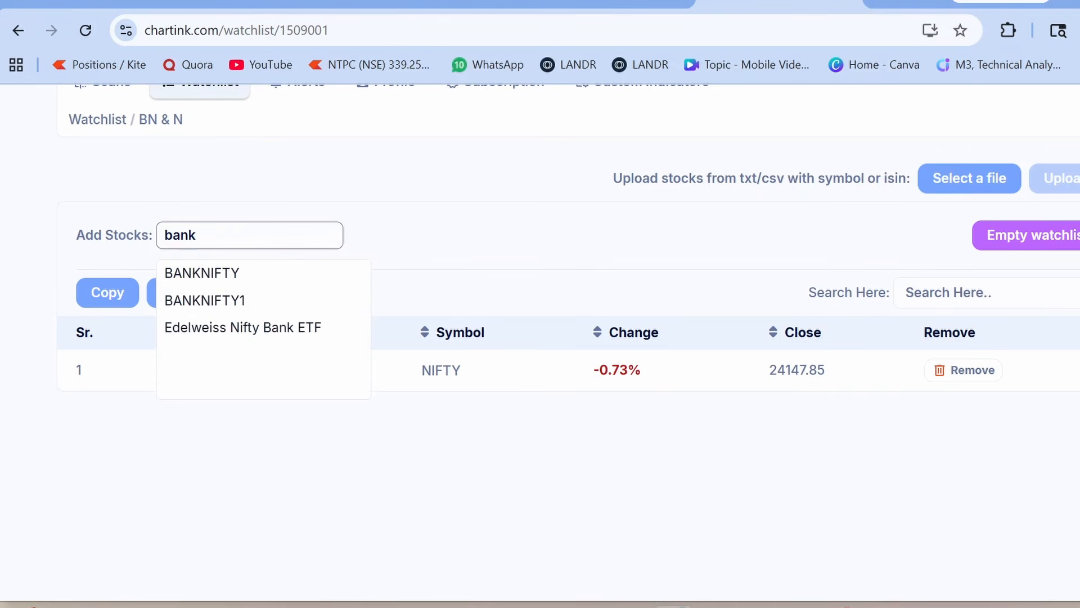
click(244, 274)
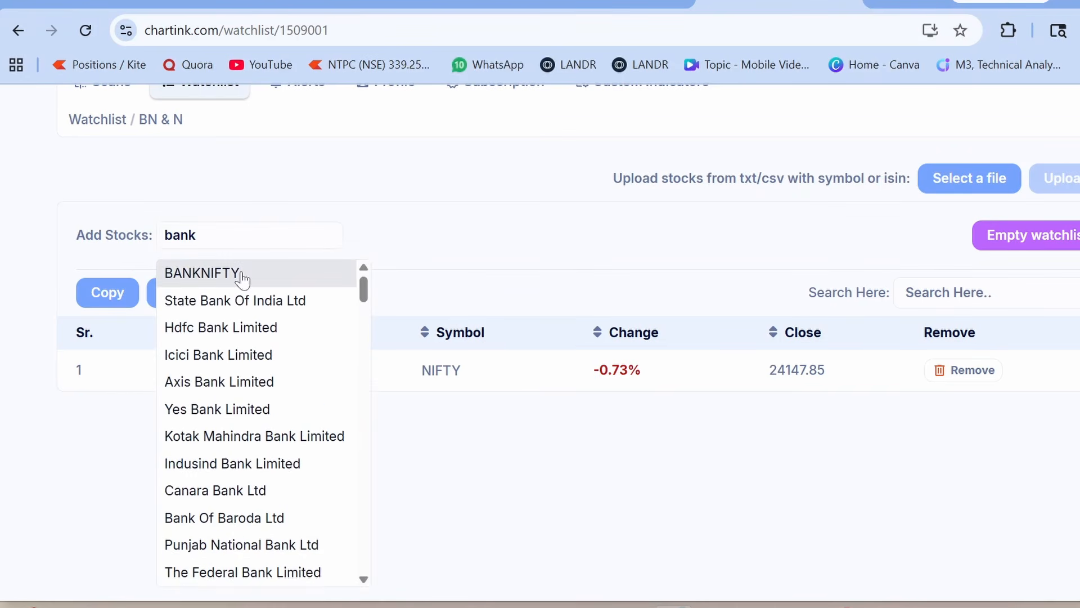
click(895, 369)
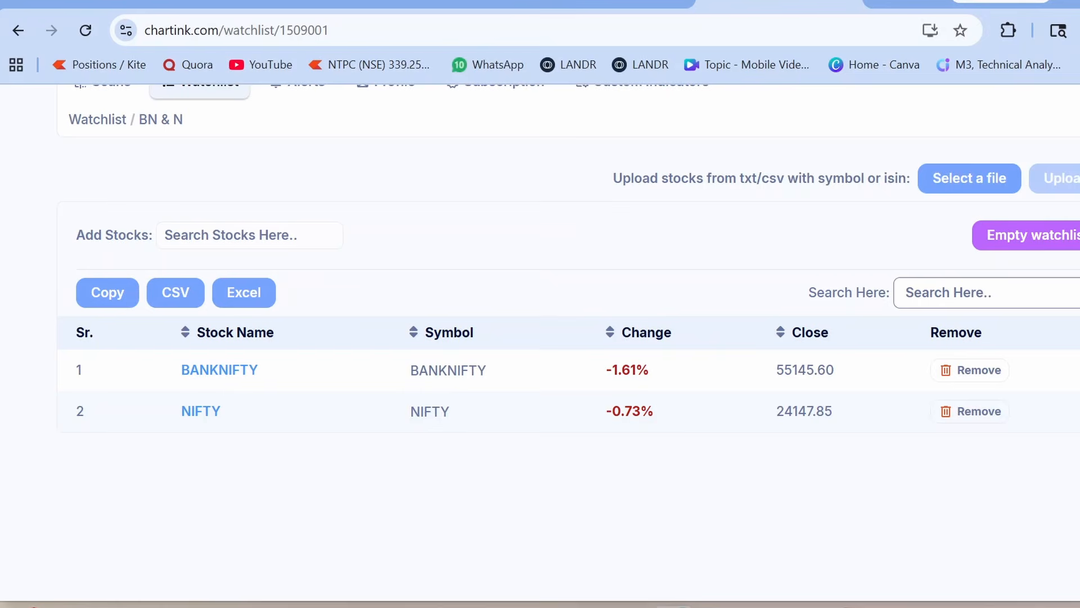
scroll(569, 253, down, 2)
scroll(568, 253, up, 2)
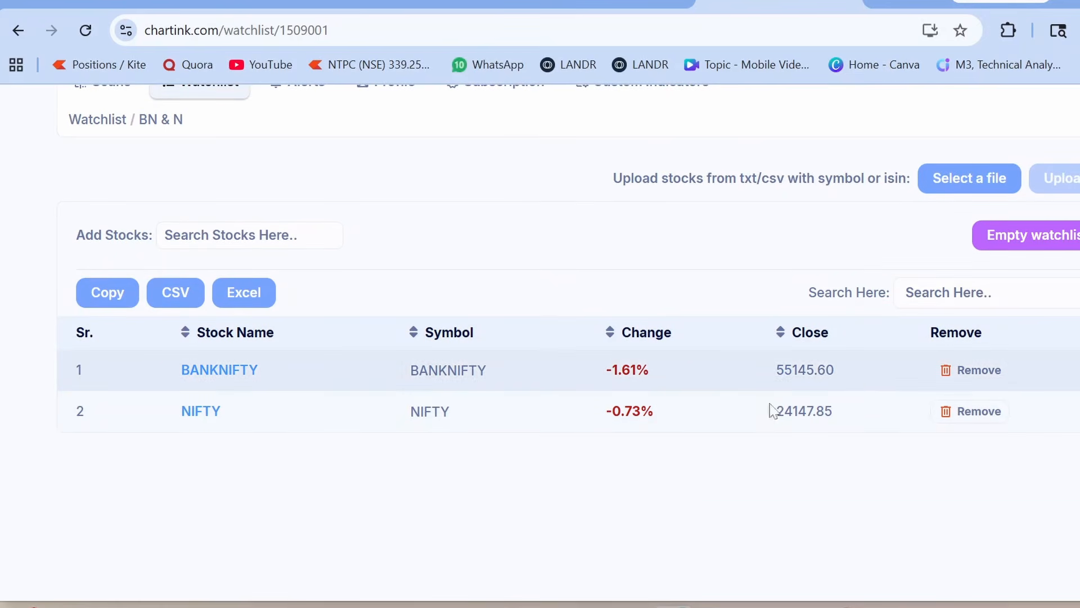
scroll(724, 387, down, 1)
scroll(720, 386, down, 4)
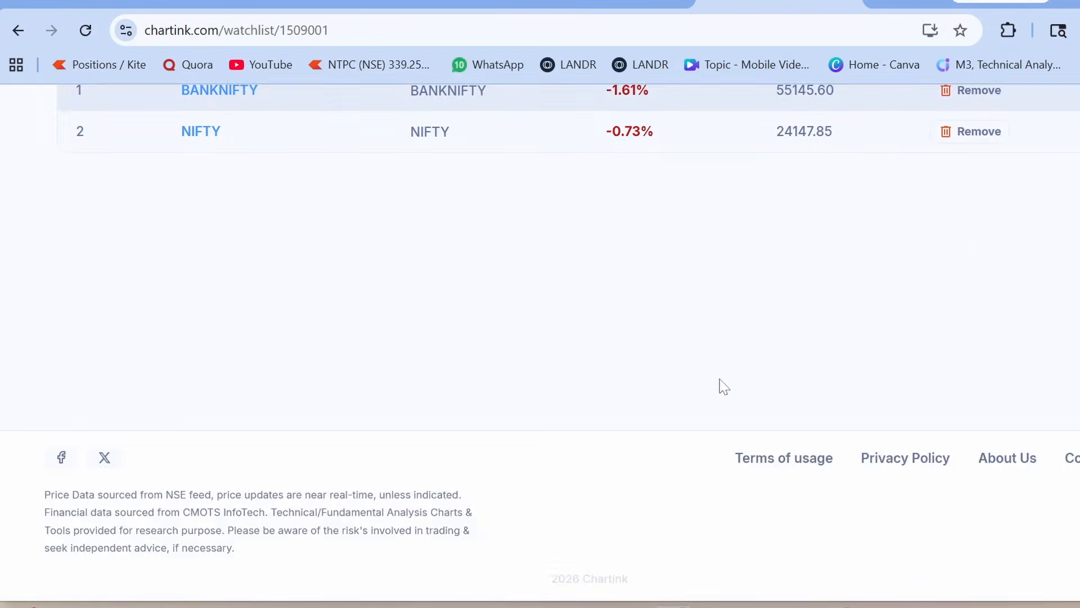
scroll(720, 386, up, 7)
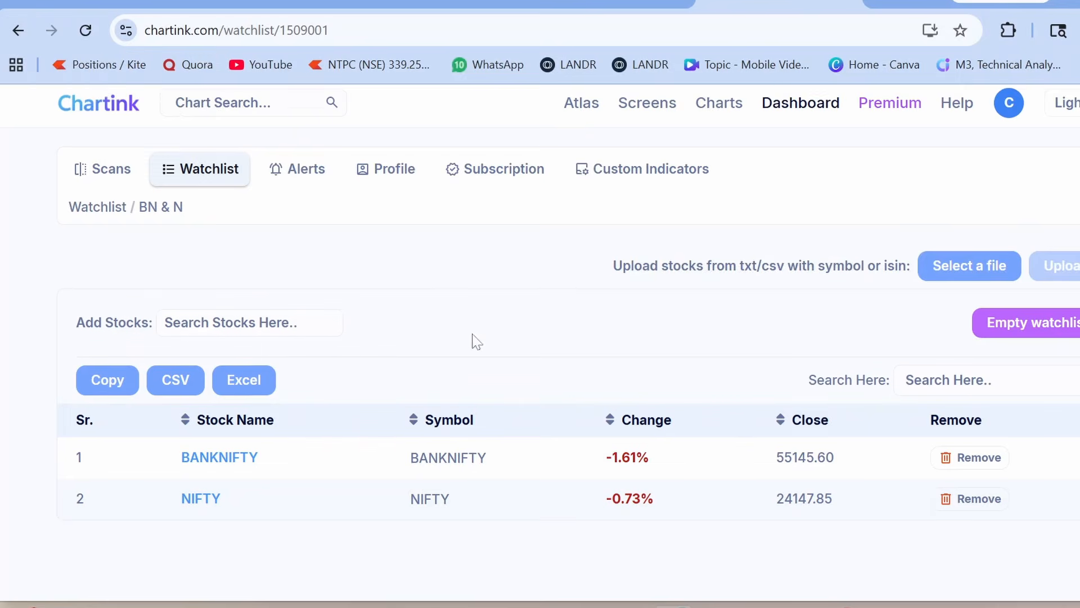
scroll(520, 333, down, 3)
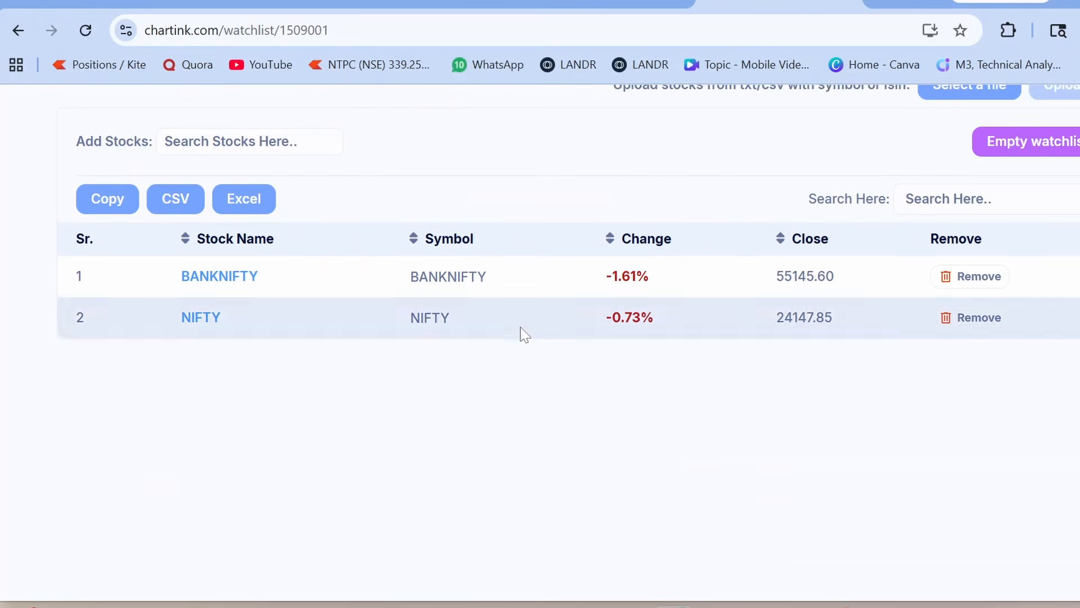
Leave the watchlist and reopen the saved scan RSI 2026-05-08 from the scan dashboard
click(18, 30)
mouse_move(819, 113)
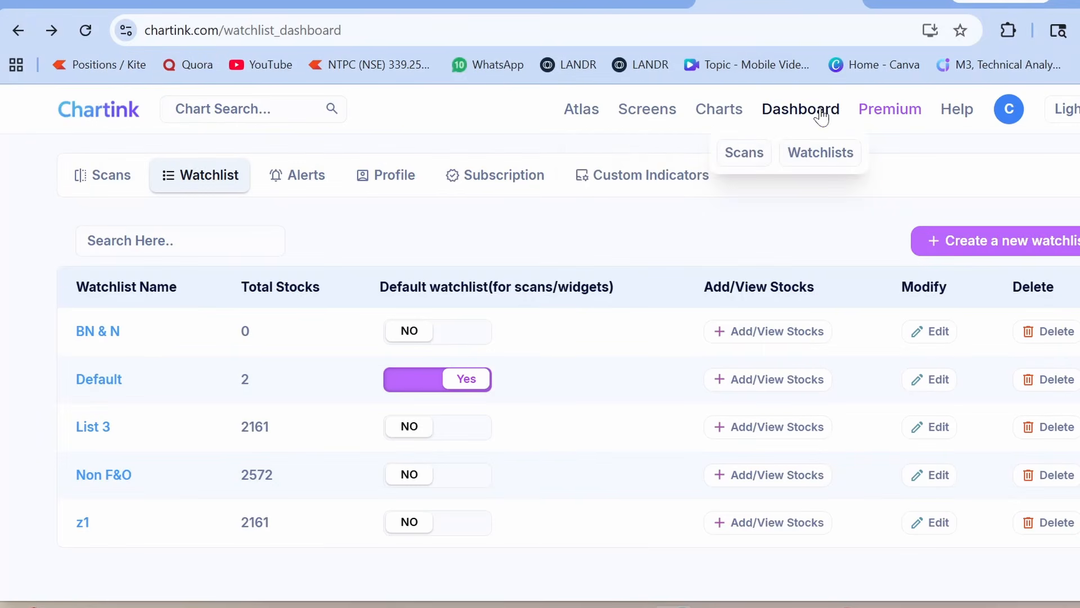
click(730, 157)
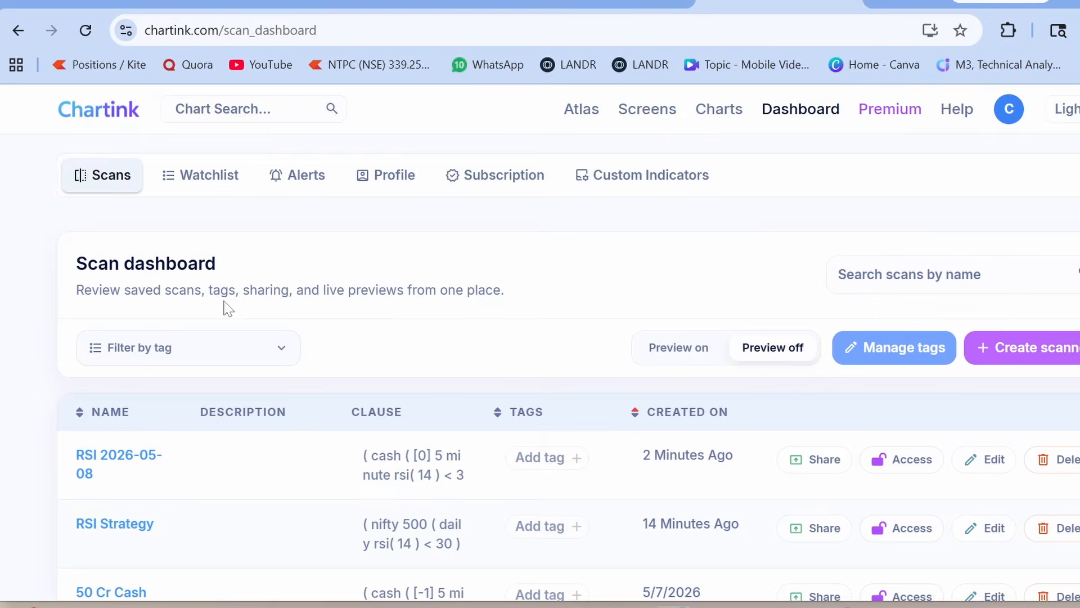
scroll(189, 323, down, 2)
click(144, 363)
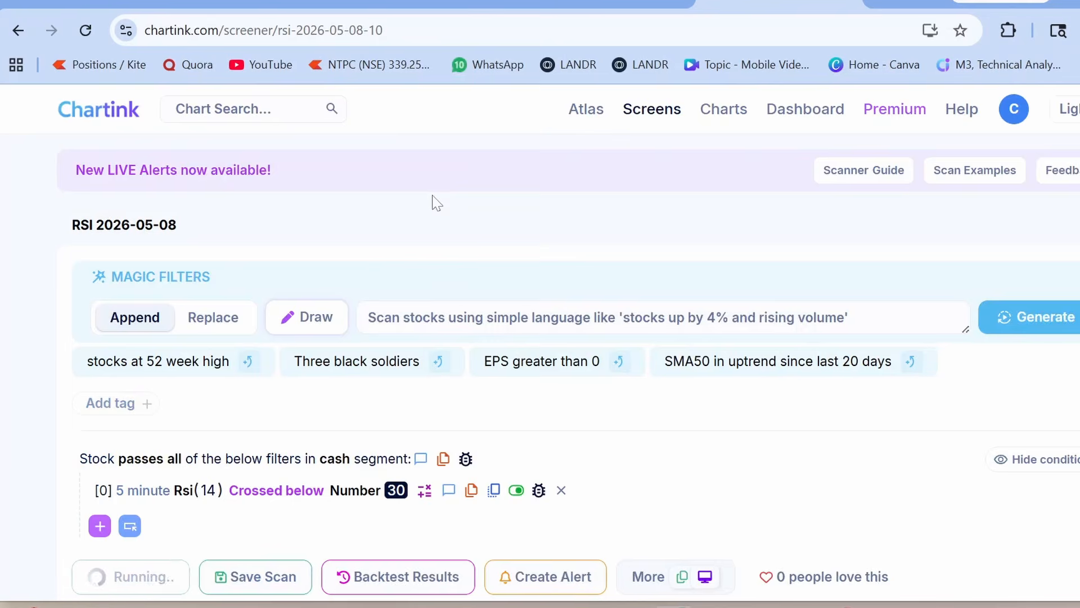
Change the scan's segment from cash to the BN & N watchlist and run the scan
scroll(433, 200, down, 3)
click(336, 271)
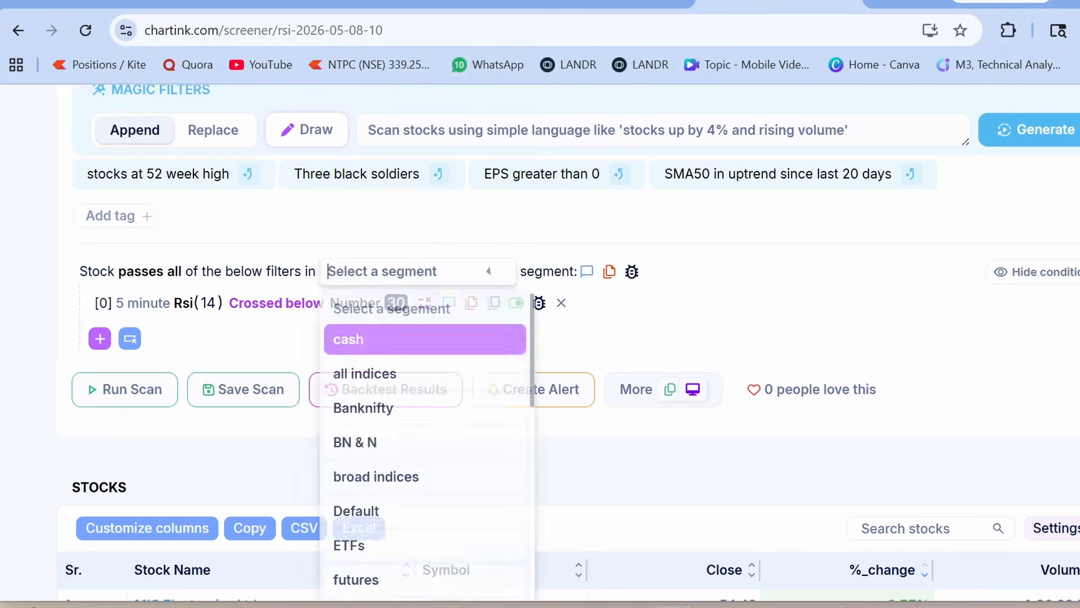
click(312, 257)
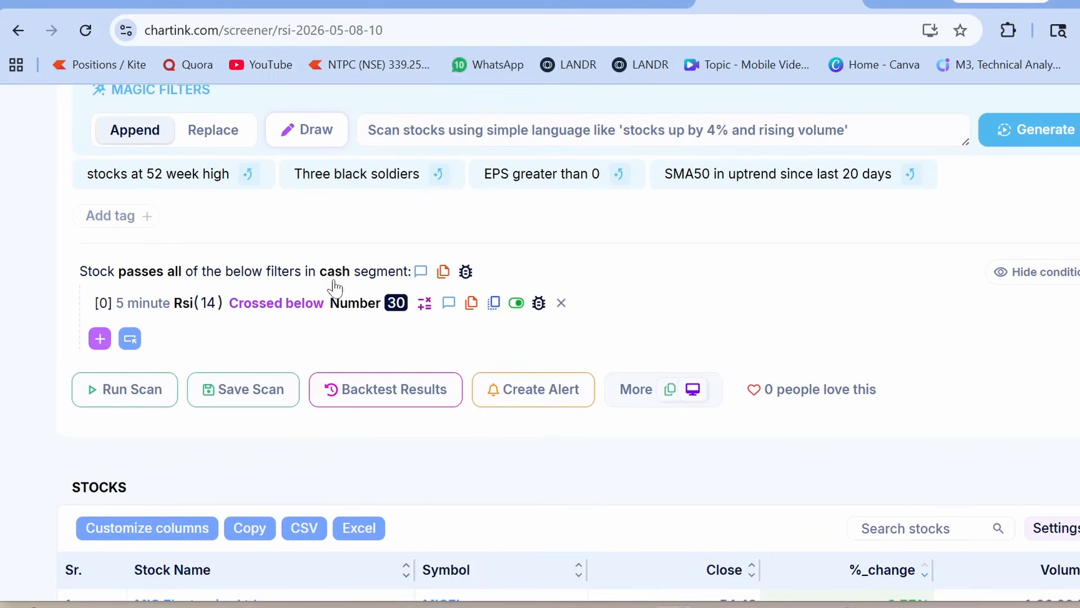
click(336, 273)
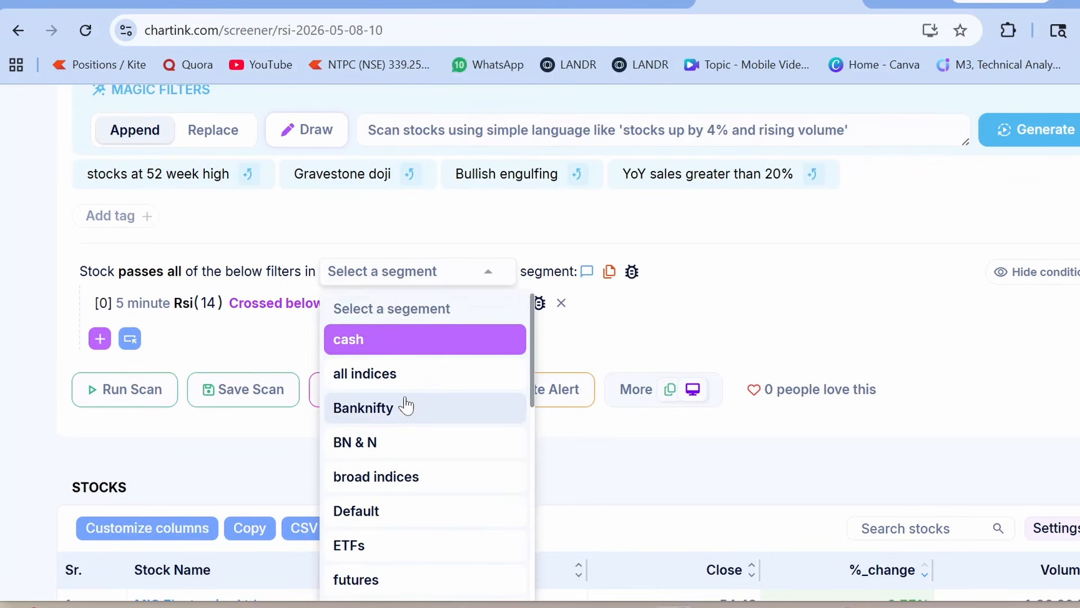
scroll(405, 402, down, 6)
scroll(405, 400, down, 5)
scroll(405, 396, up, 8)
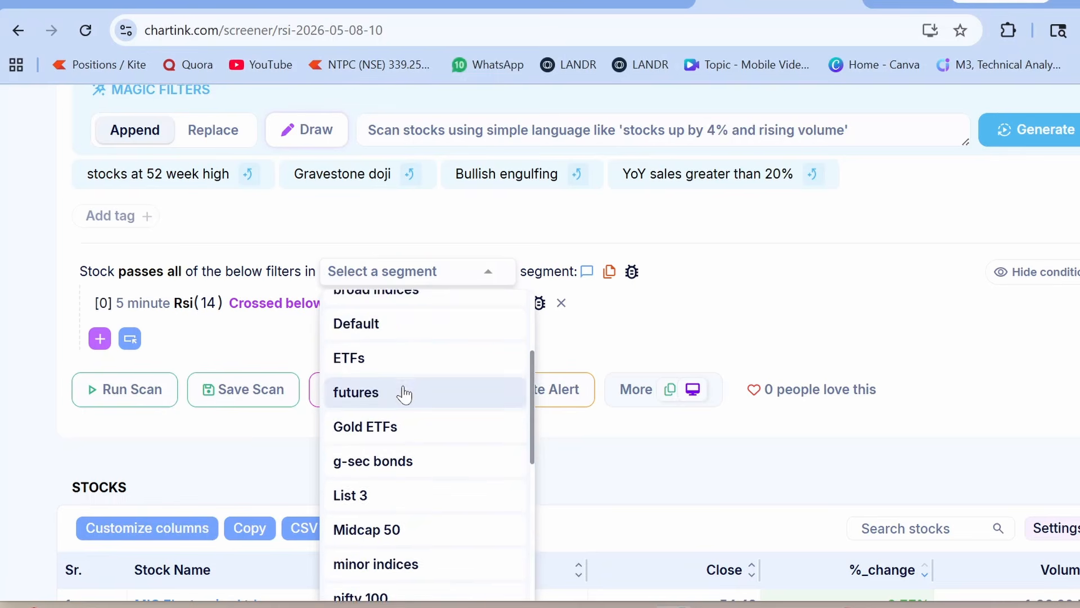
scroll(405, 393, up, 2)
click(366, 350)
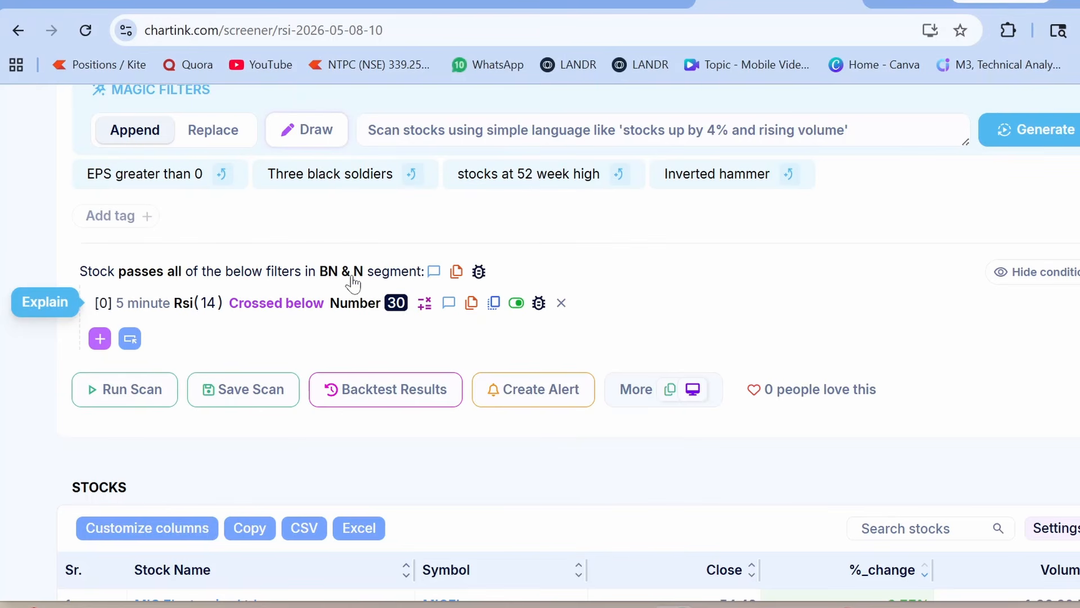
click(147, 396)
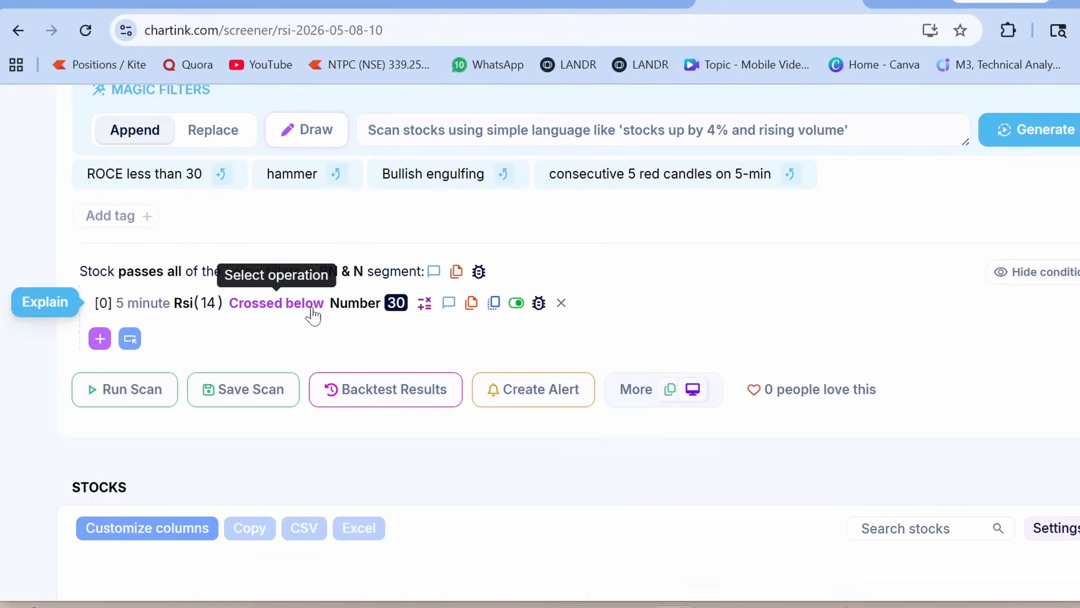
Examine the backtest chart's two most recent signals to see which index triggered each, returning to all backtest results
scroll(313, 315, down, 20)
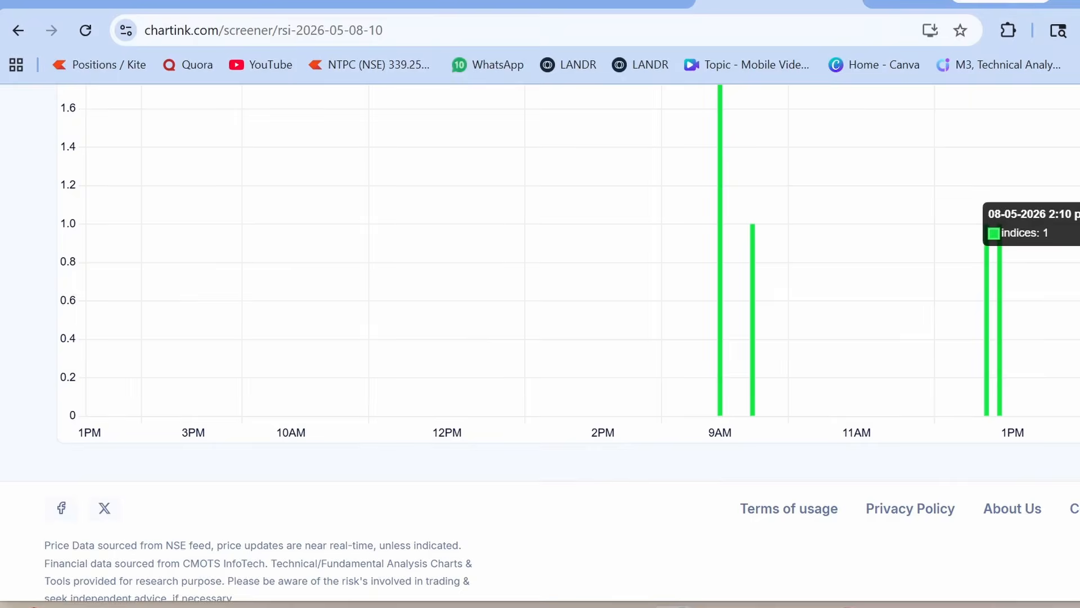
click(1079, 321)
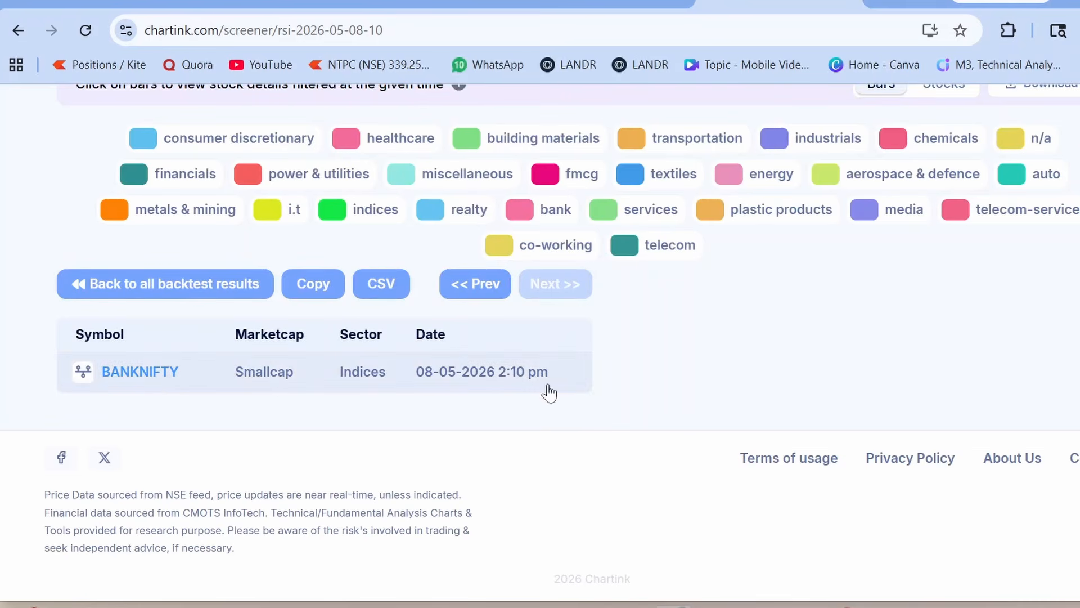
click(154, 289)
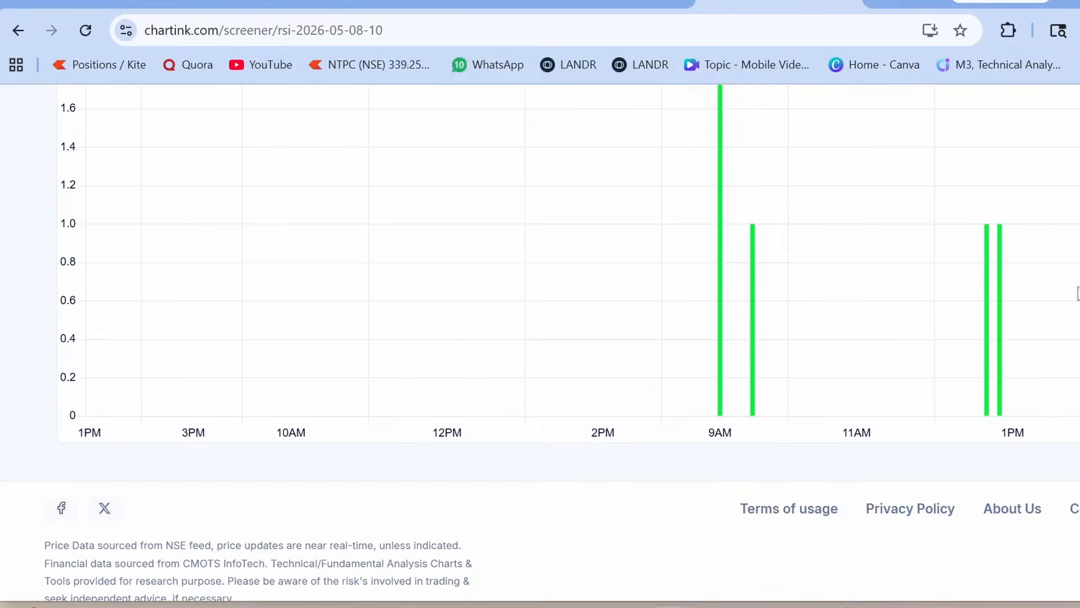
click(986, 253)
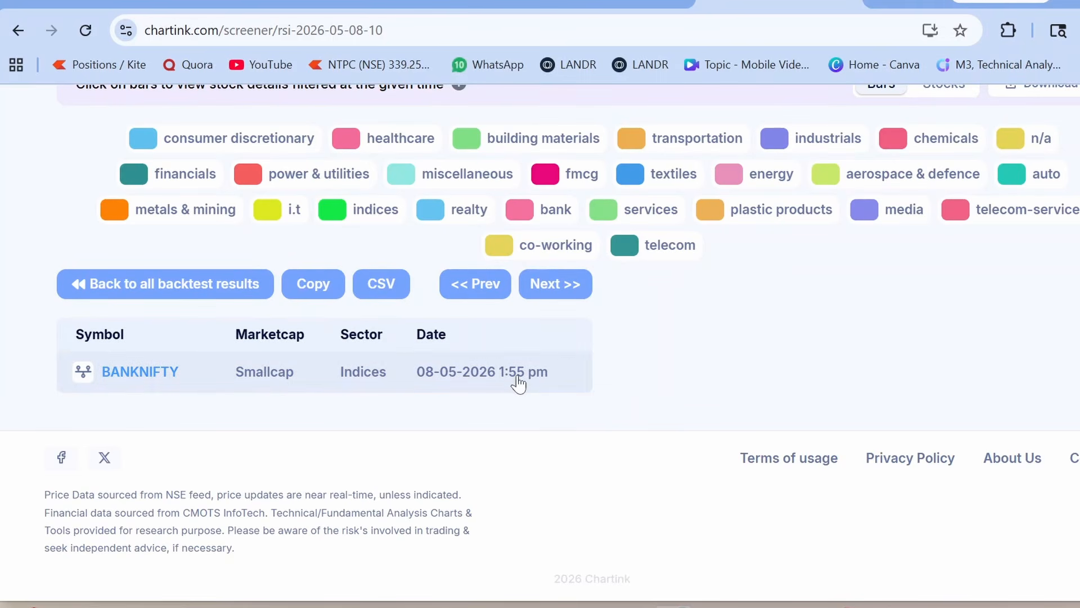
click(250, 304)
Create and save an alert for the scan, adding SMS and WhatsApp to the preselected email and desktop/mobile delivery
scroll(535, 275, up, 15)
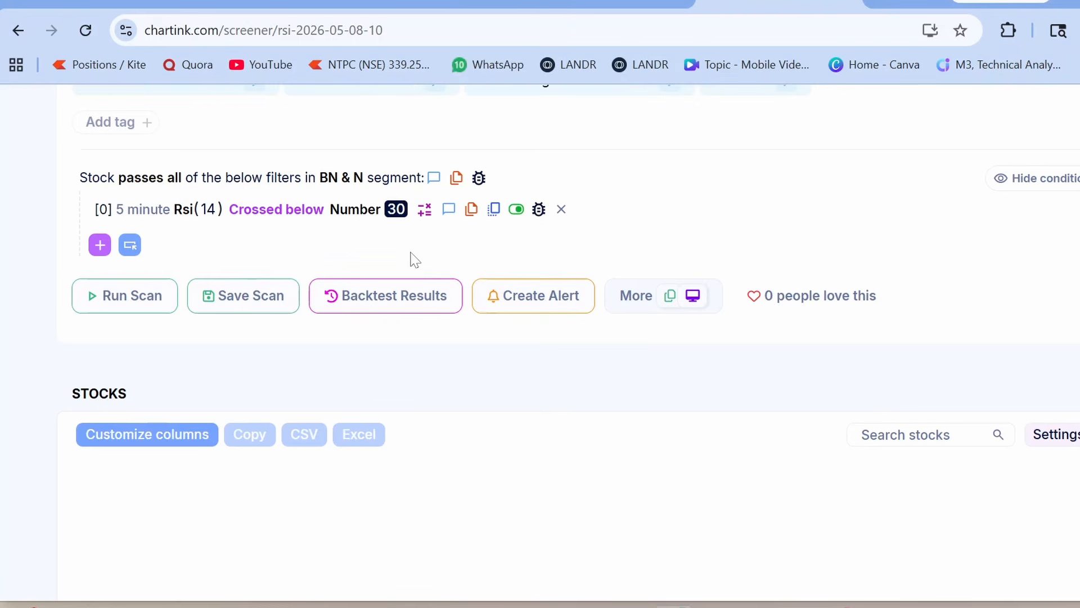
click(532, 297)
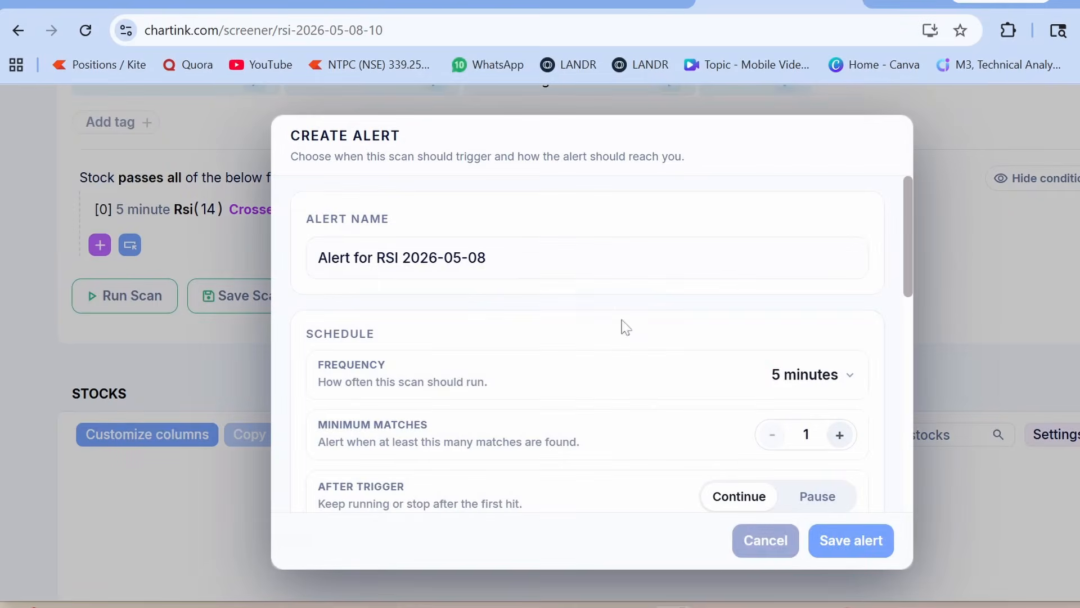
click(789, 547)
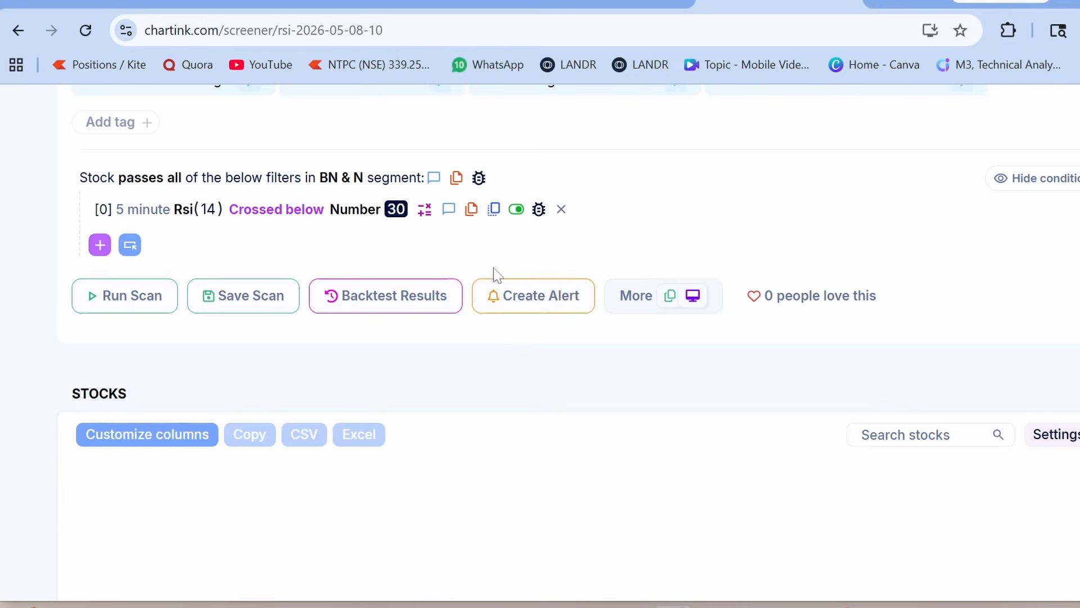
click(539, 298)
scroll(545, 388, down, 2)
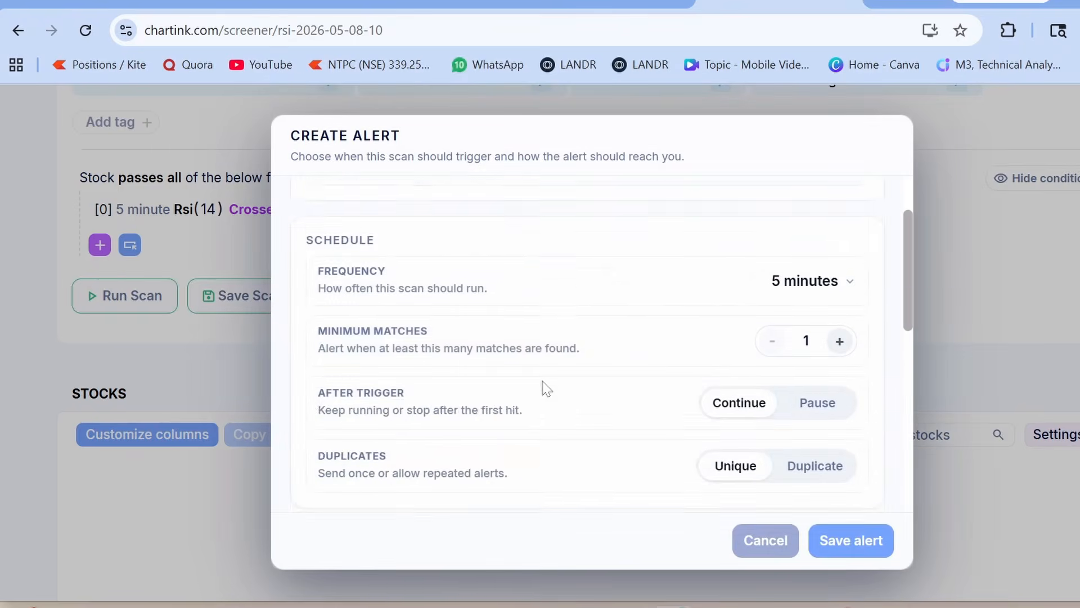
scroll(603, 379, down, 5)
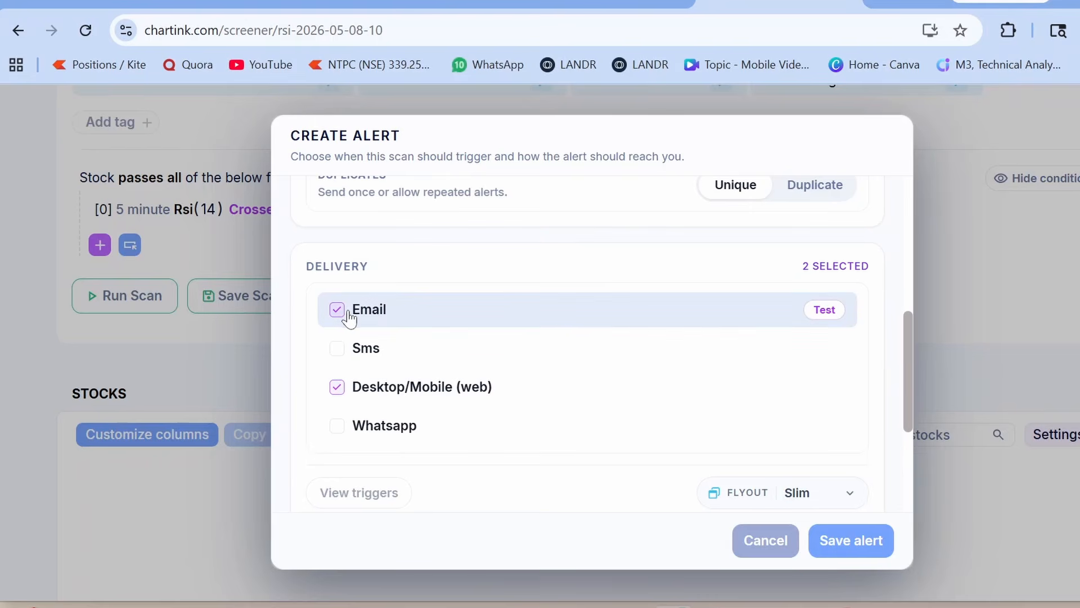
click(337, 348)
scroll(508, 313, down, 3)
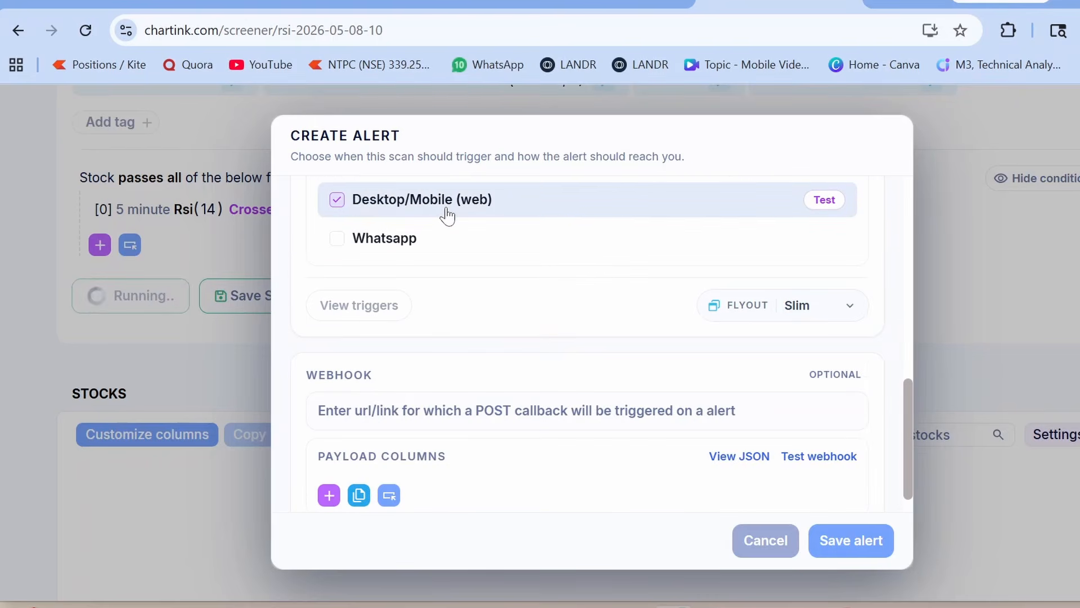
click(338, 239)
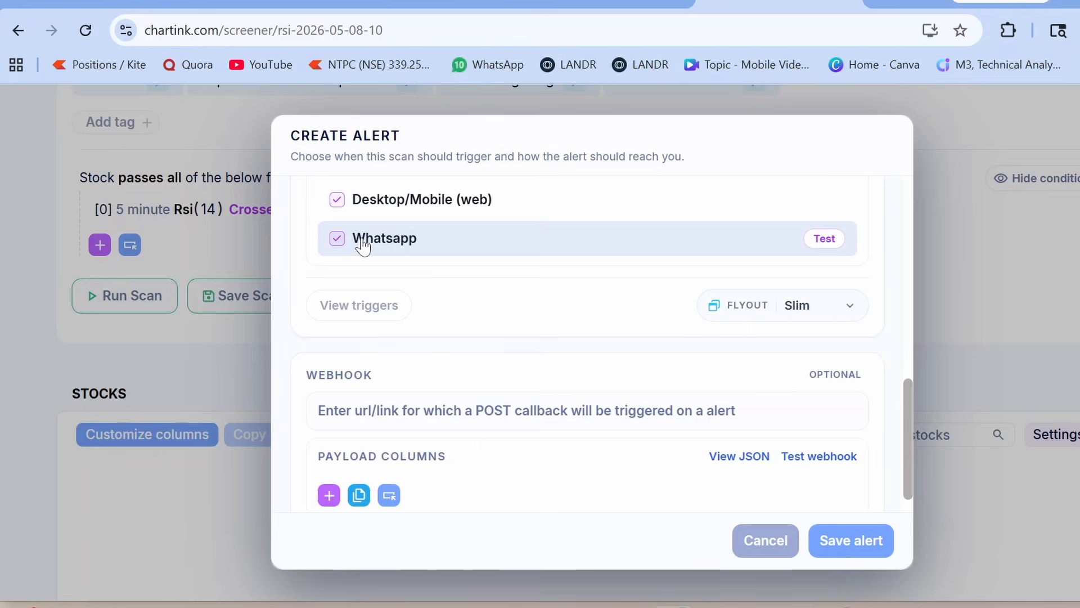
click(850, 545)
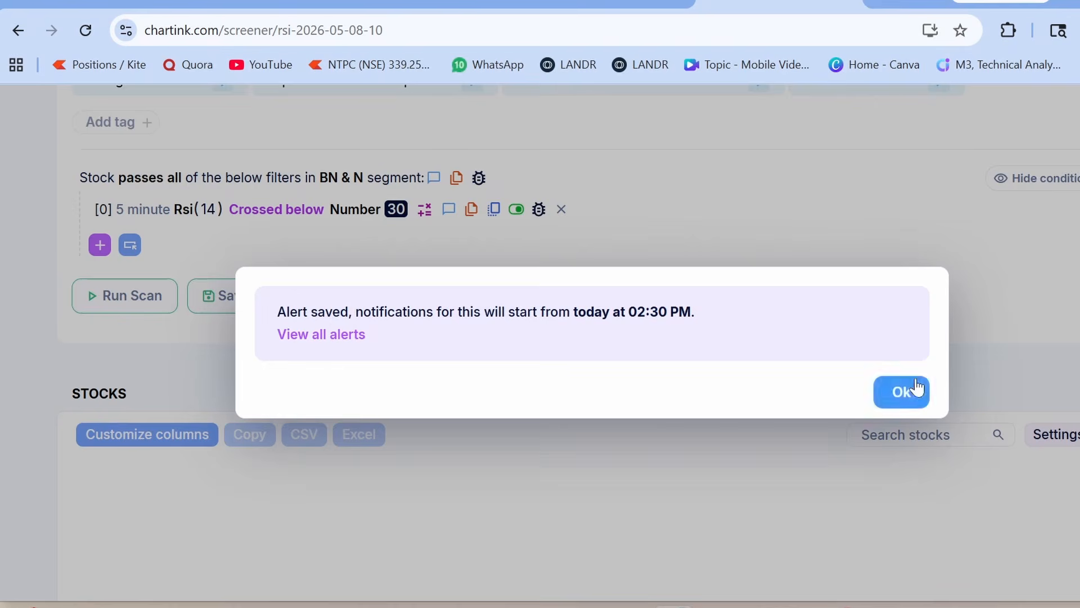
click(914, 390)
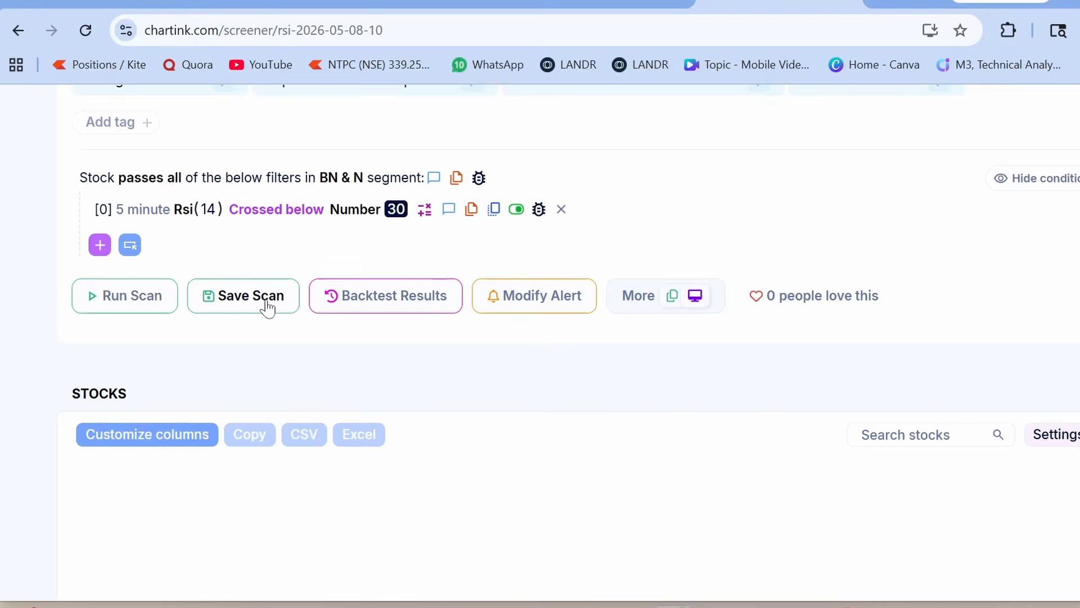
Save the scan with BN & N as its segment
click(266, 304)
click(896, 557)
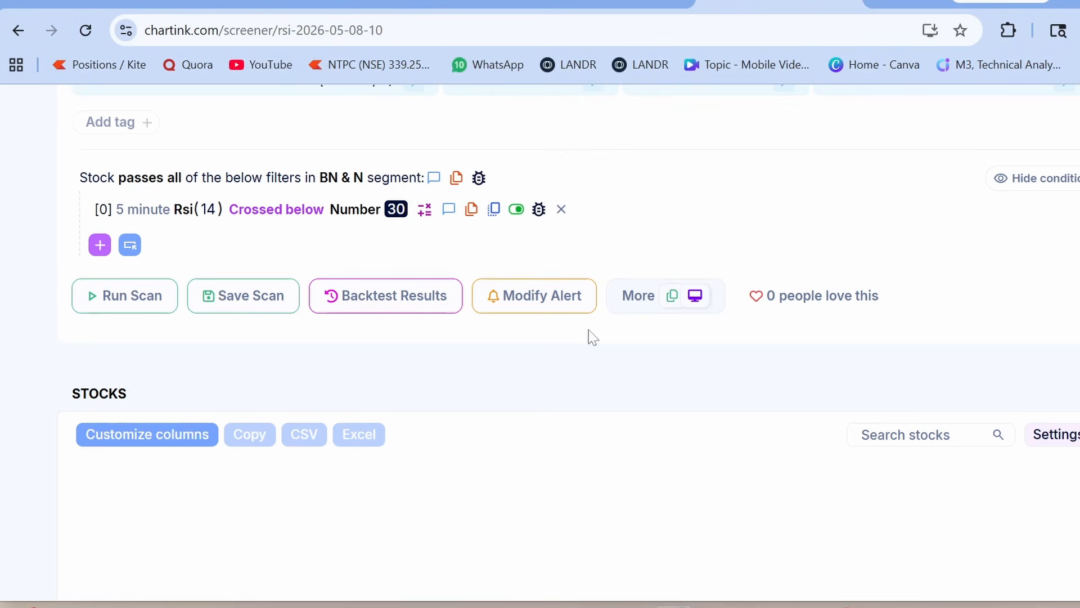
mouse_move(350, 194)
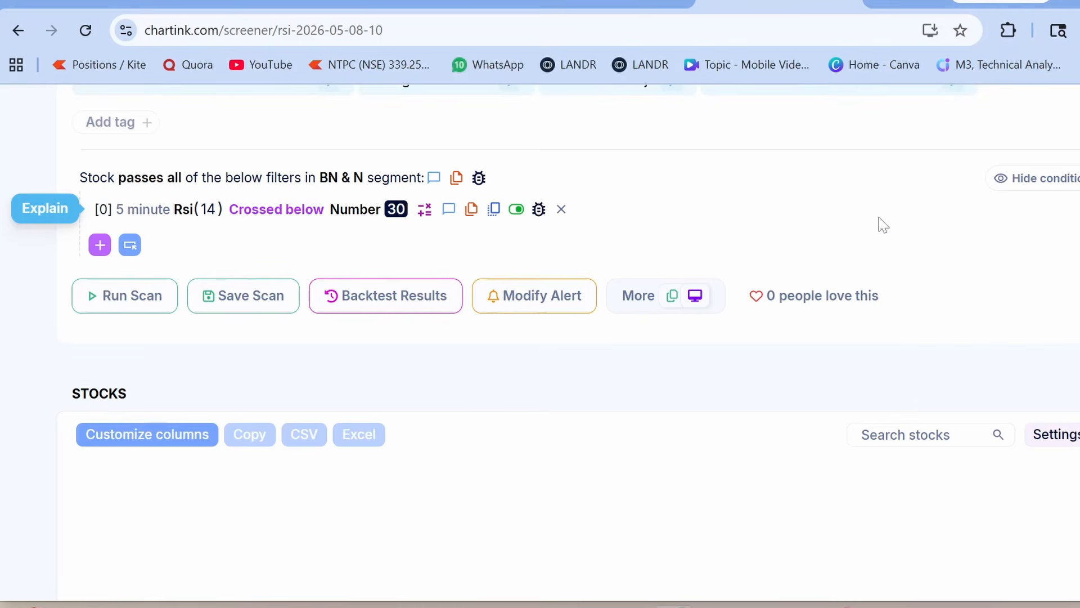
Create a new watchlist named Non F&O Stocks from the watchlist dashboard
scroll(868, 180, up, 5)
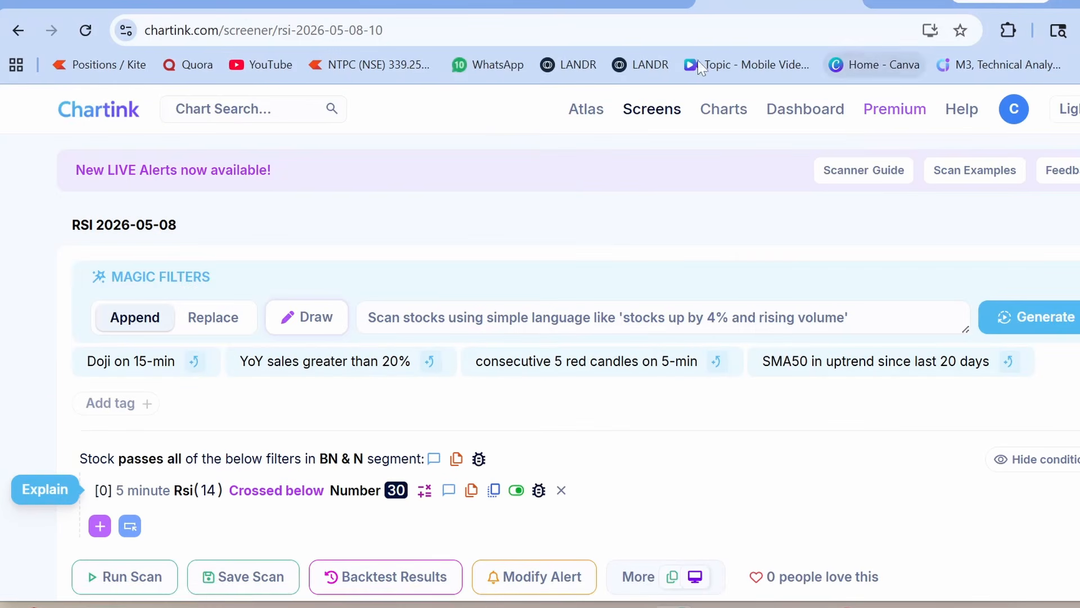
click(808, 111)
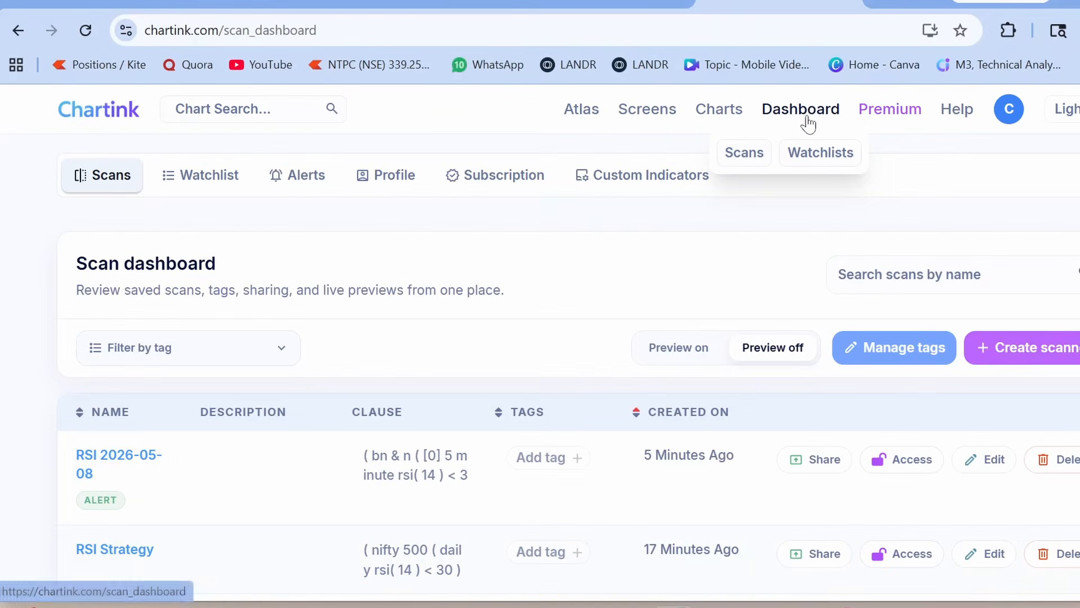
click(819, 162)
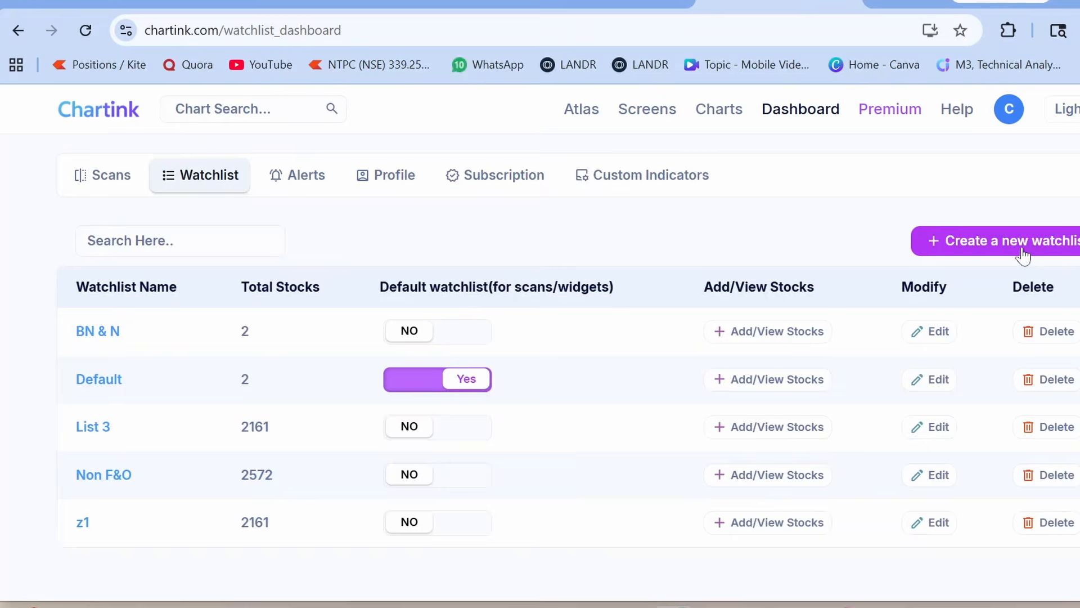
click(1049, 256)
click(561, 294)
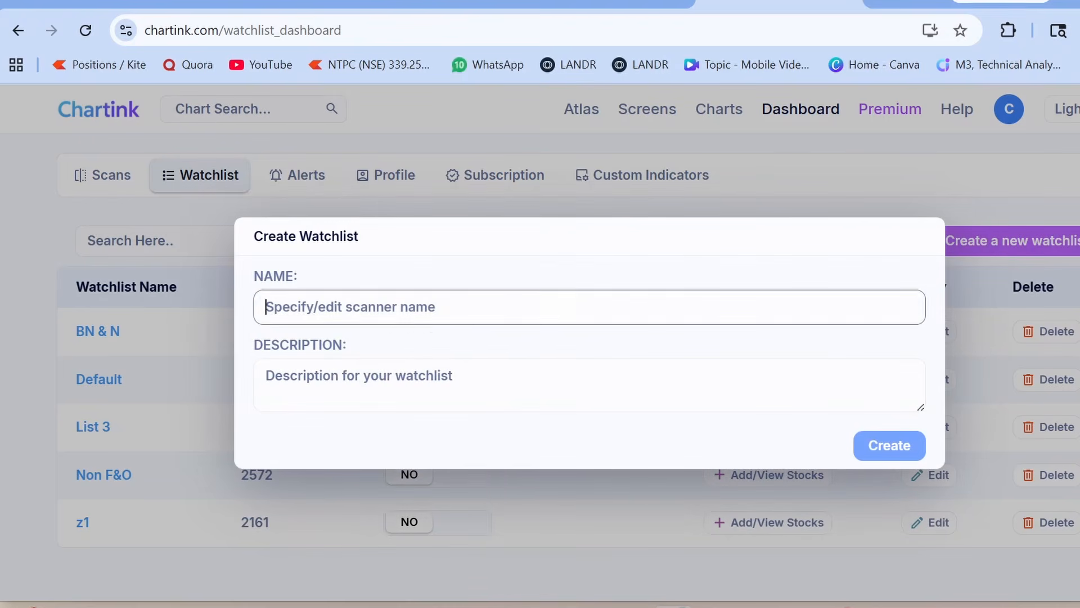
click(448, 352)
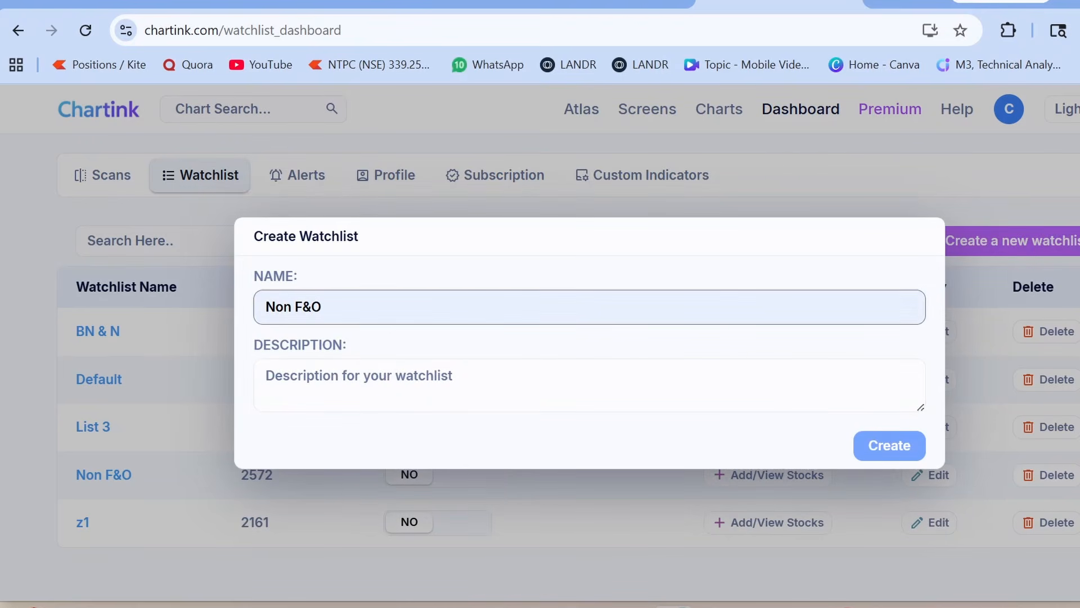
text(Stocks)
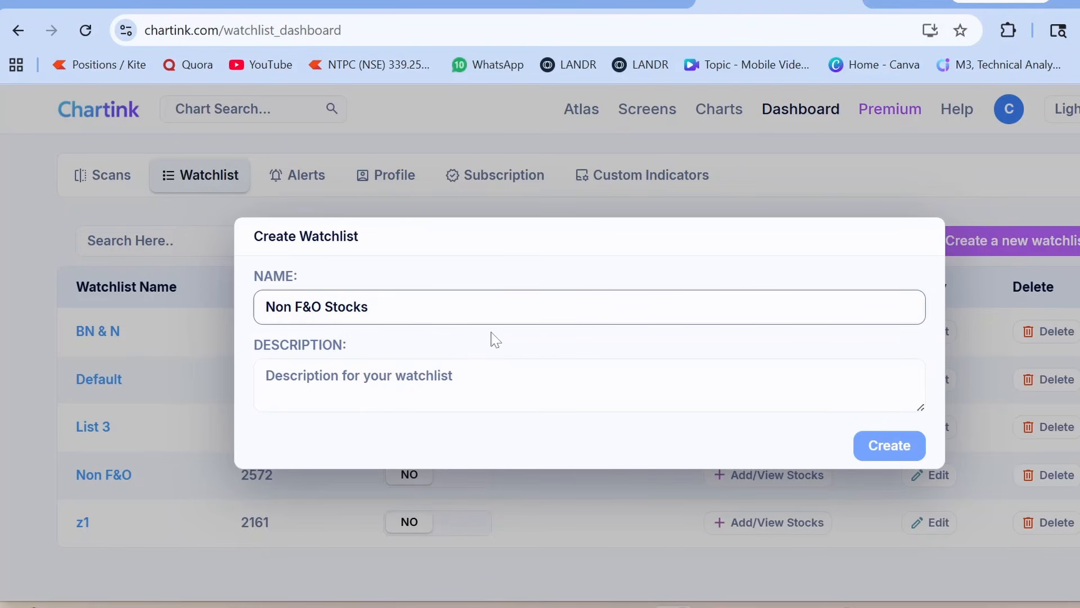
click(883, 445)
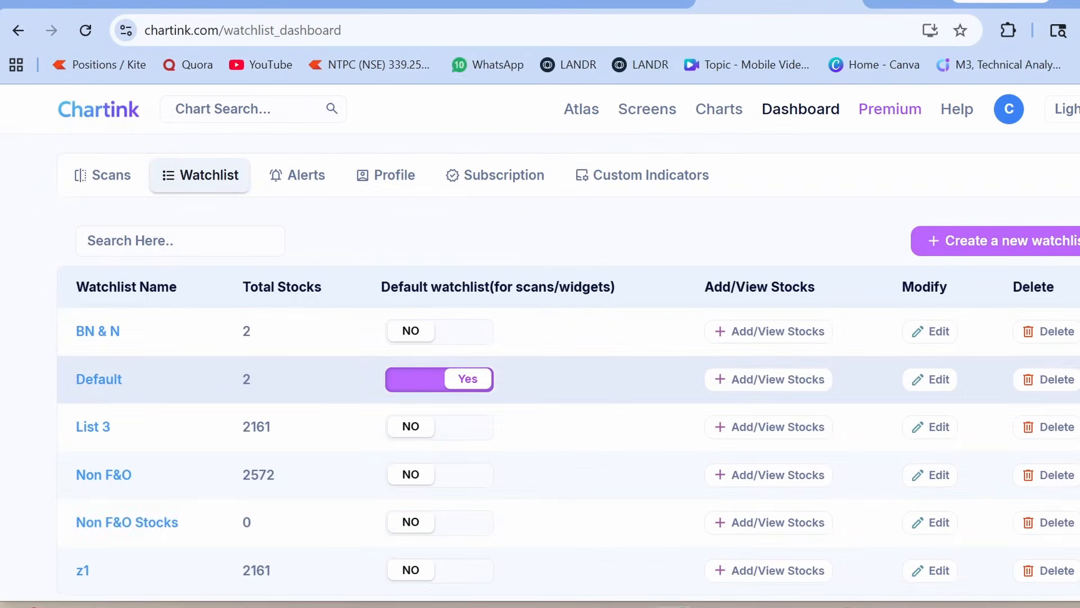
Open the Non F&O Stocks watchlist and upload the file non_fno_stocks (1).csv into it
click(164, 527)
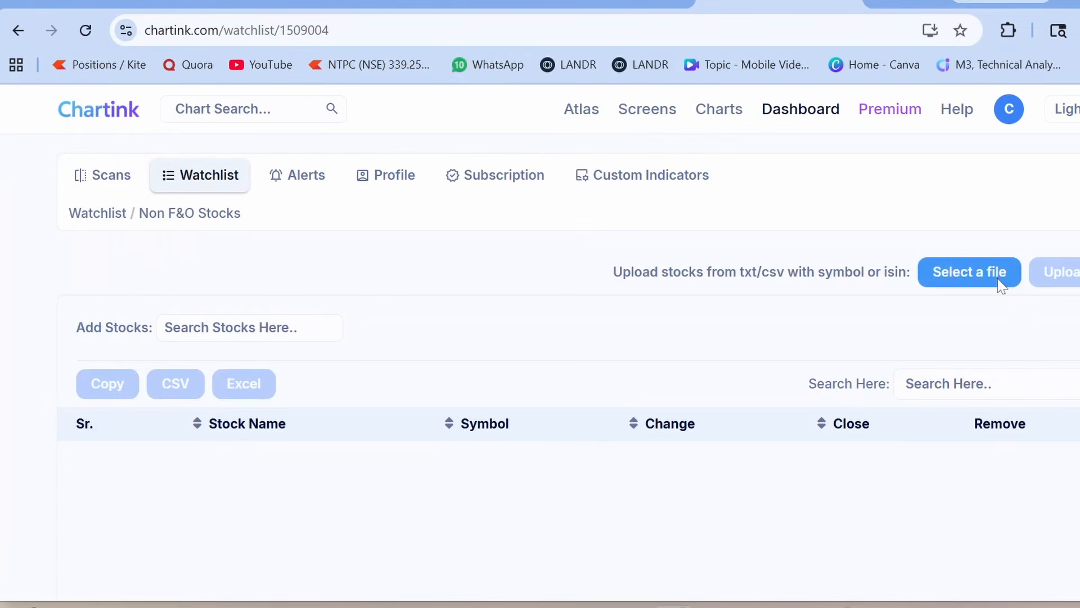
click(1000, 286)
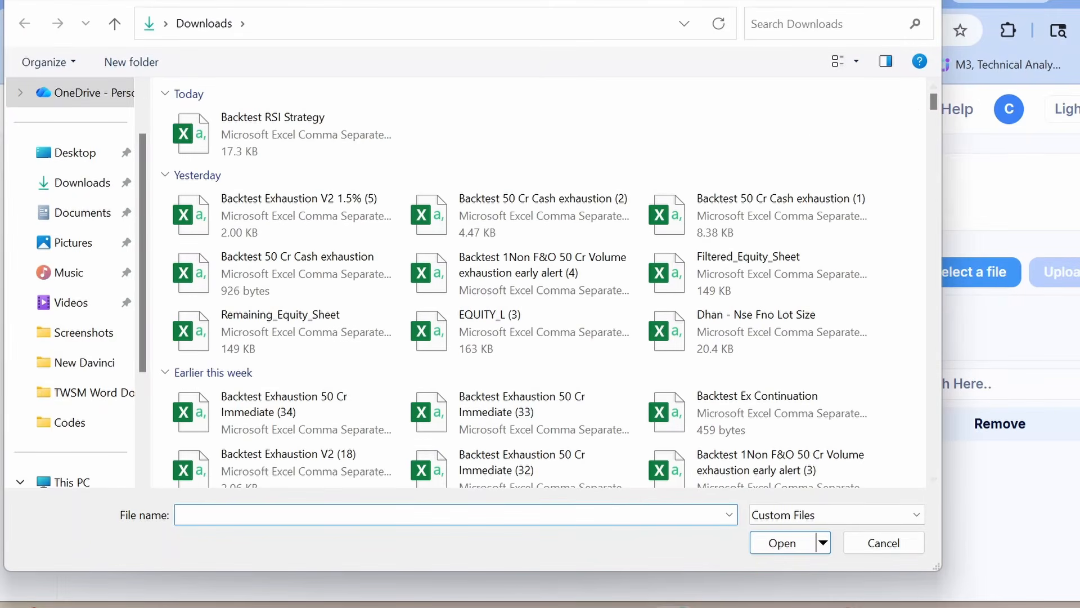
click(830, 24)
text(non)
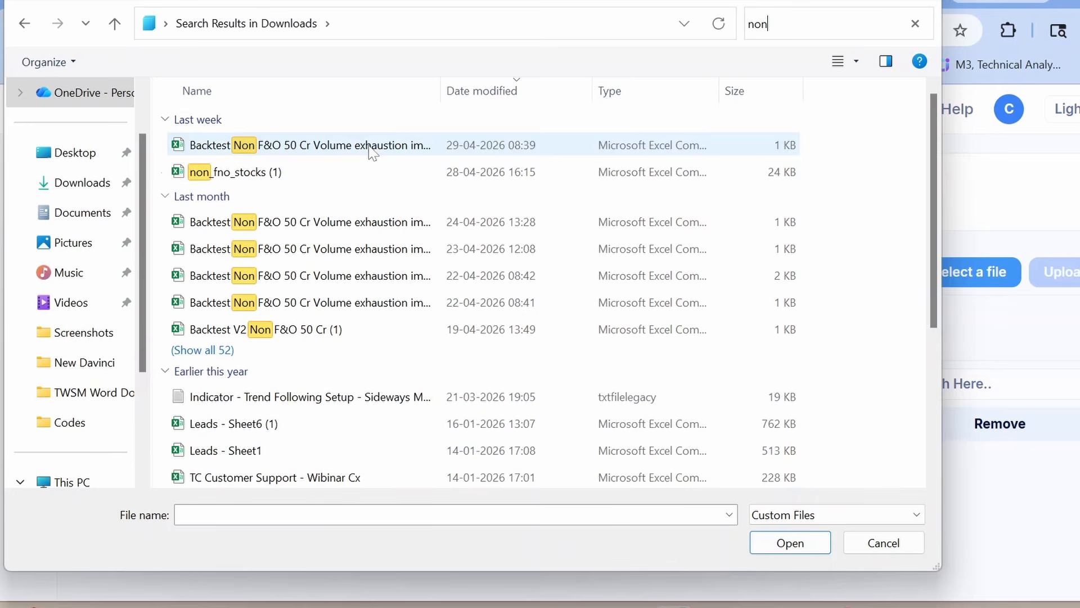
click(252, 178)
click(780, 544)
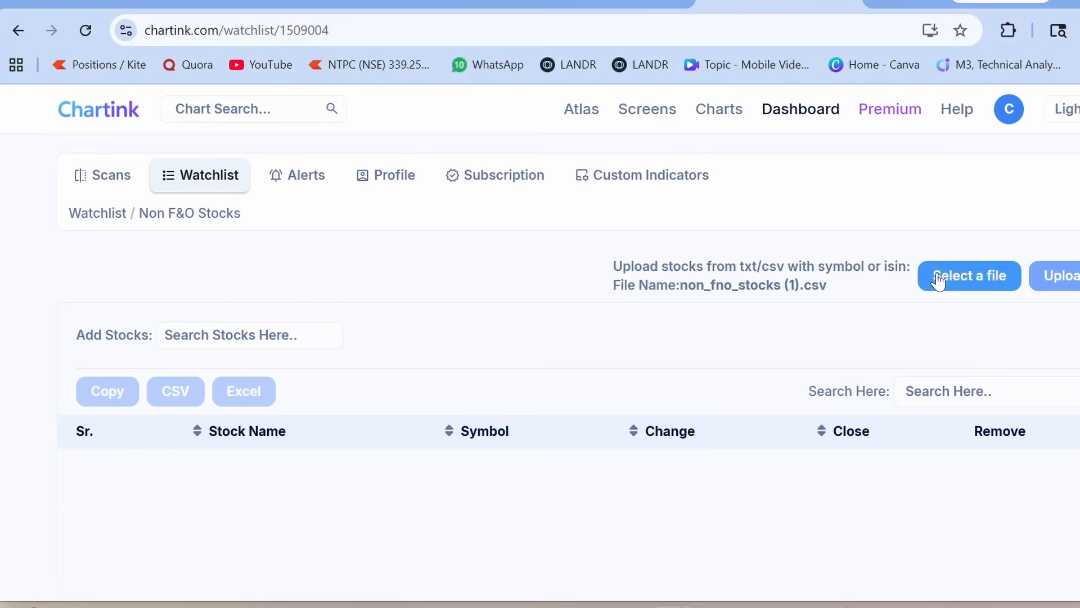
click(1061, 286)
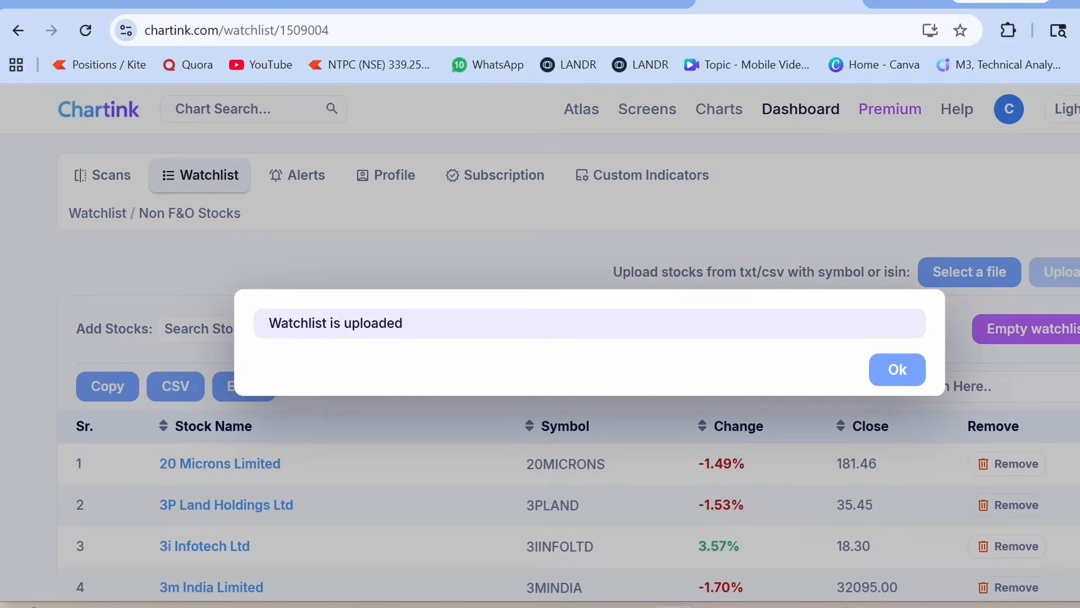
click(897, 372)
Review the uploaded stocks in the Non F&O Stocks watchlist and check the total stock count
scroll(886, 377, down, 15)
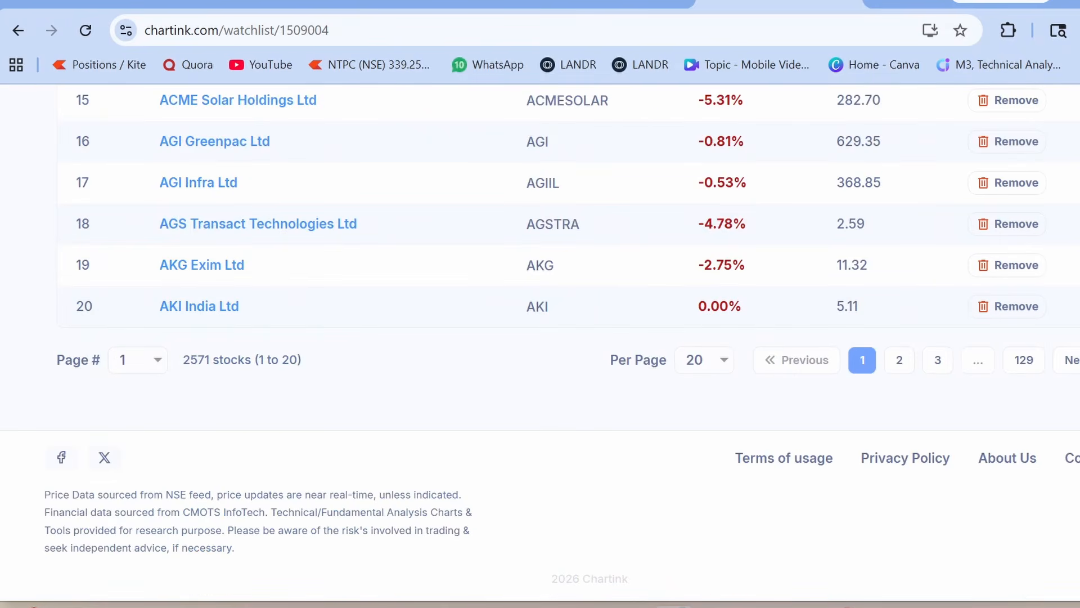
drag(184, 359, 230, 360)
scroll(346, 342, up, 3)
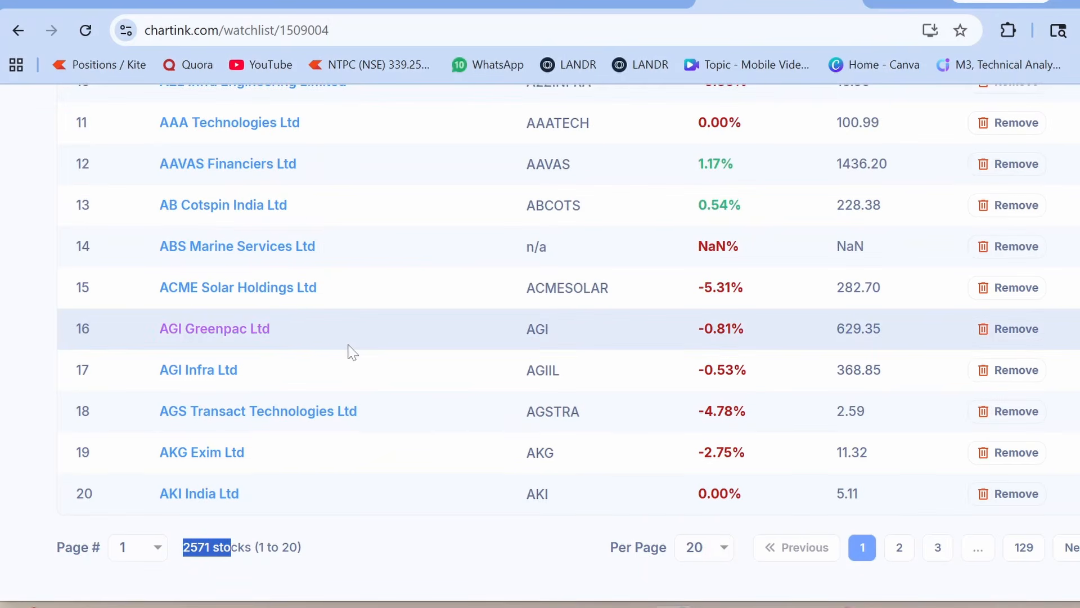
scroll(353, 352, up, 10)
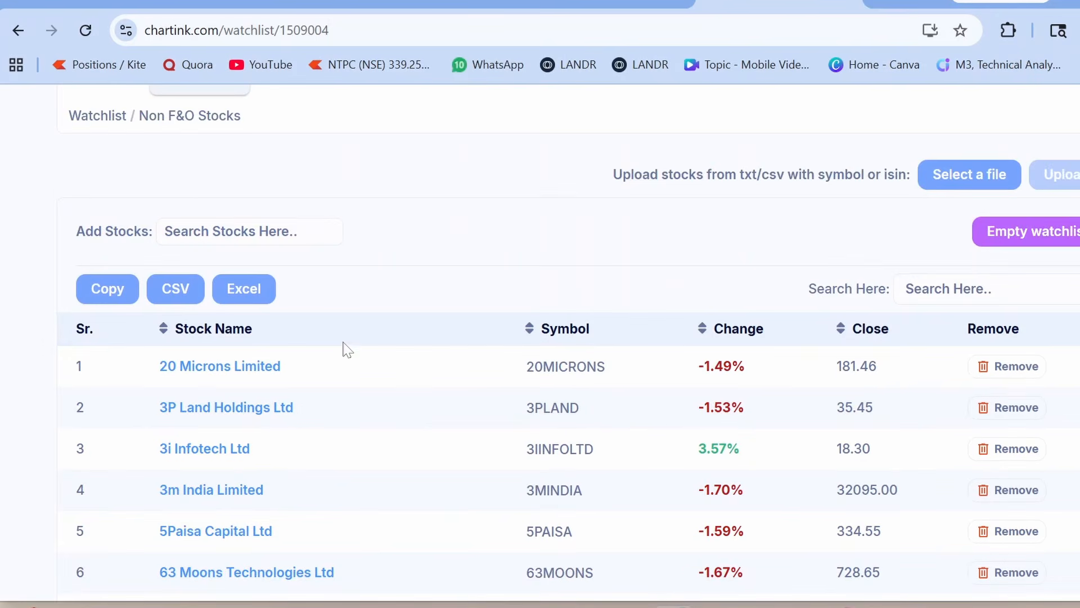
scroll(347, 349, up, 2)
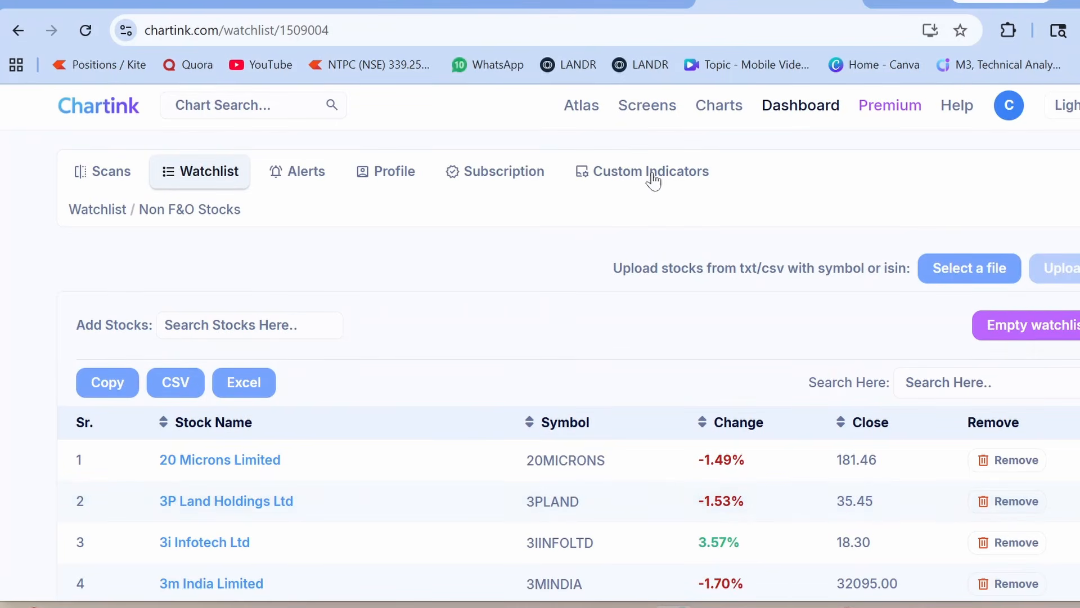
scroll(706, 394, down, 2)
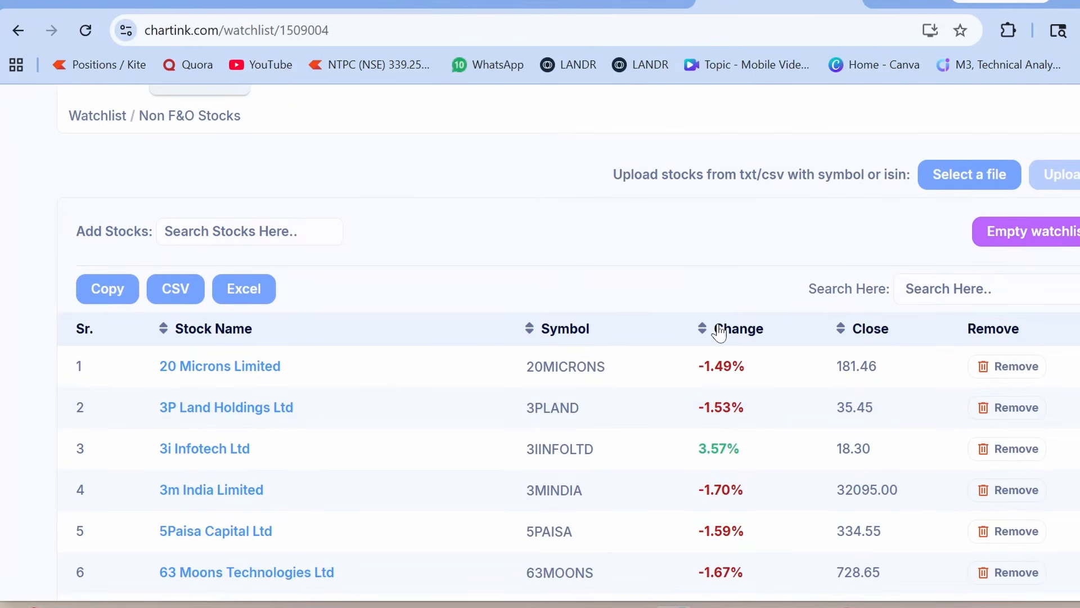